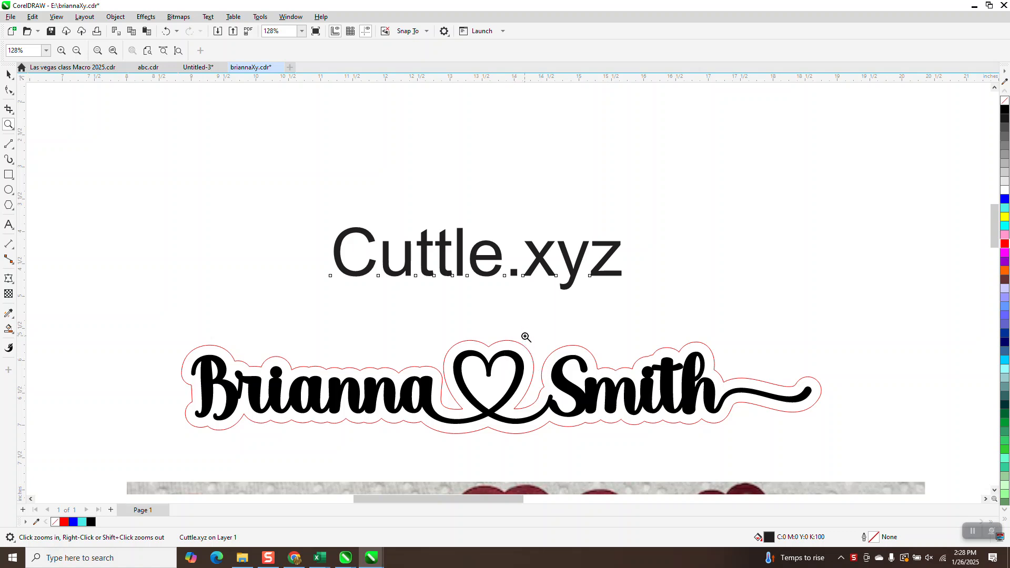
- Switch to the Cuttle website in Chrome and open the My Projects dashboard
scroll(525, 337, down, 3)
drag(349, 393, 685, 446)
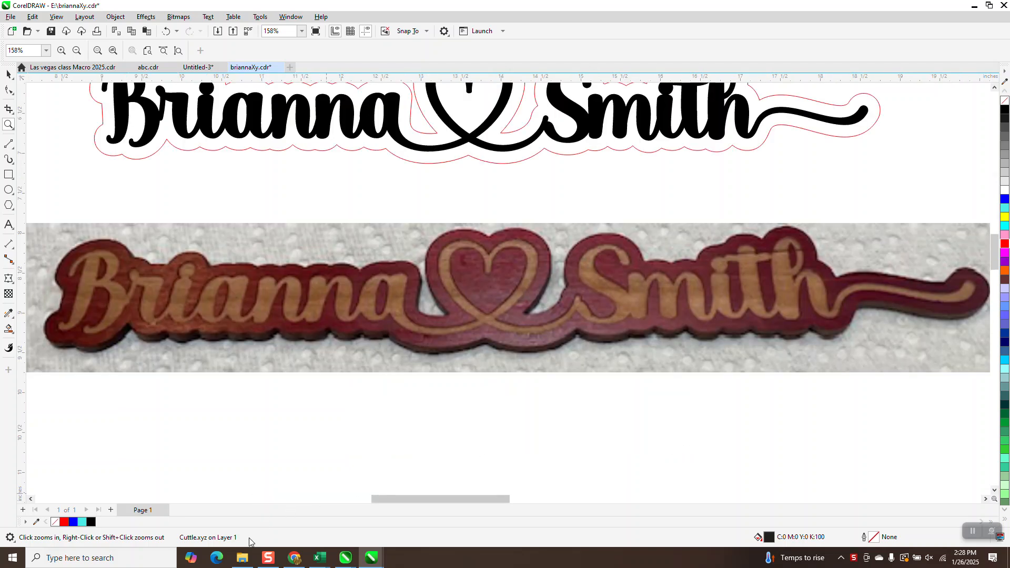
click(294, 558)
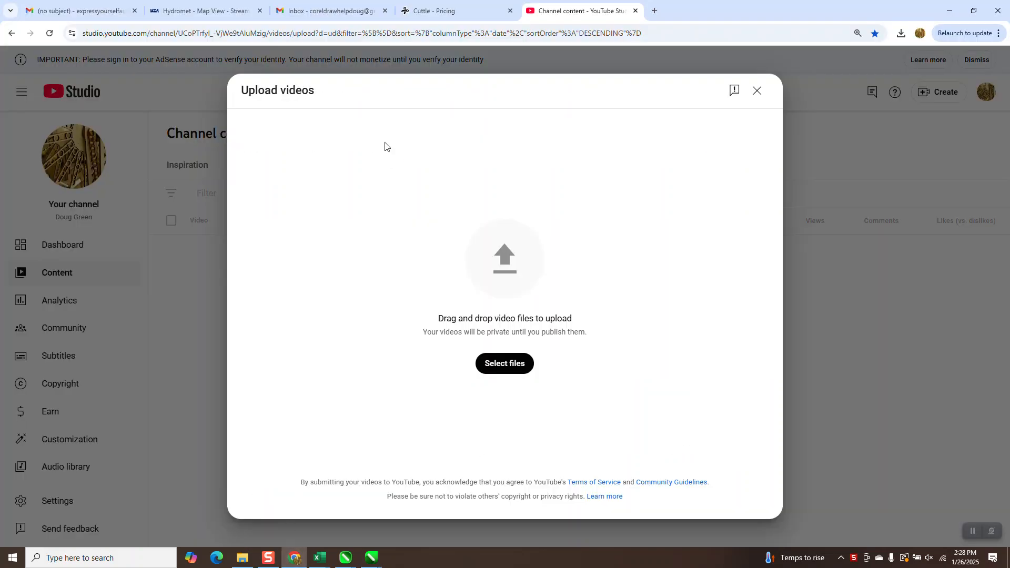
click(448, 13)
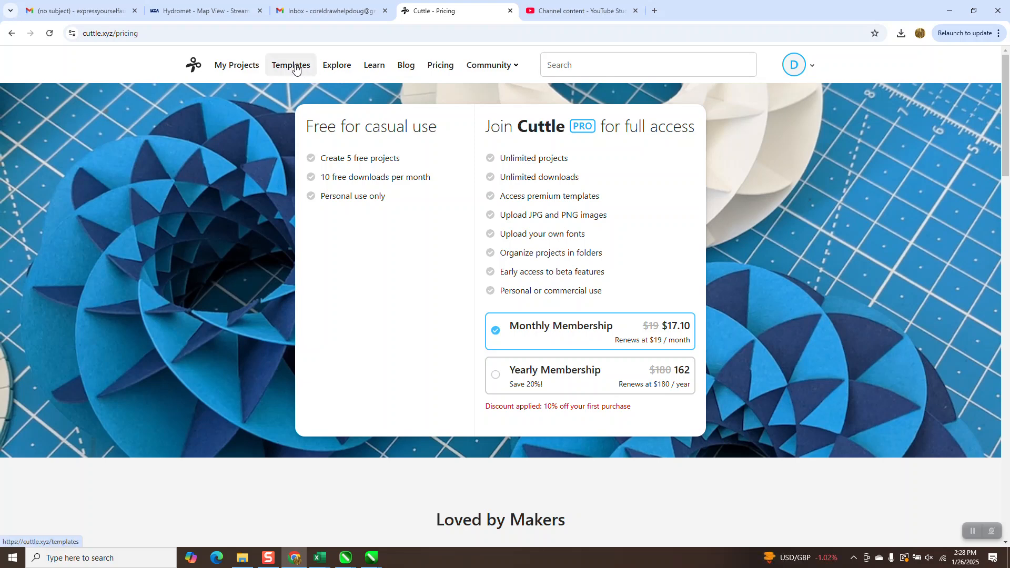
click(253, 67)
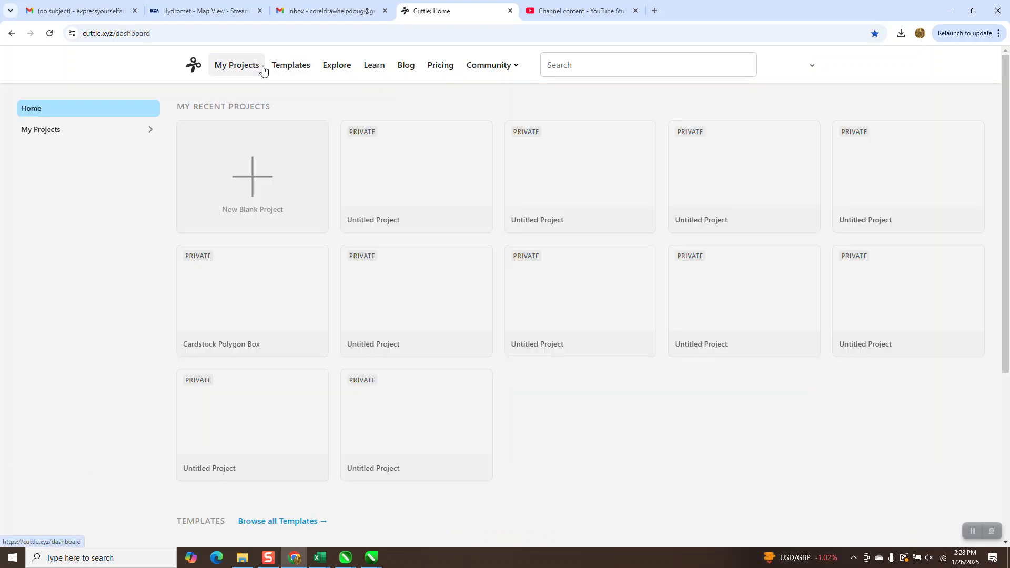
- Find the Text with Tails and Hearts template among the dashboard templates and open it
scroll(378, 162, down, 7)
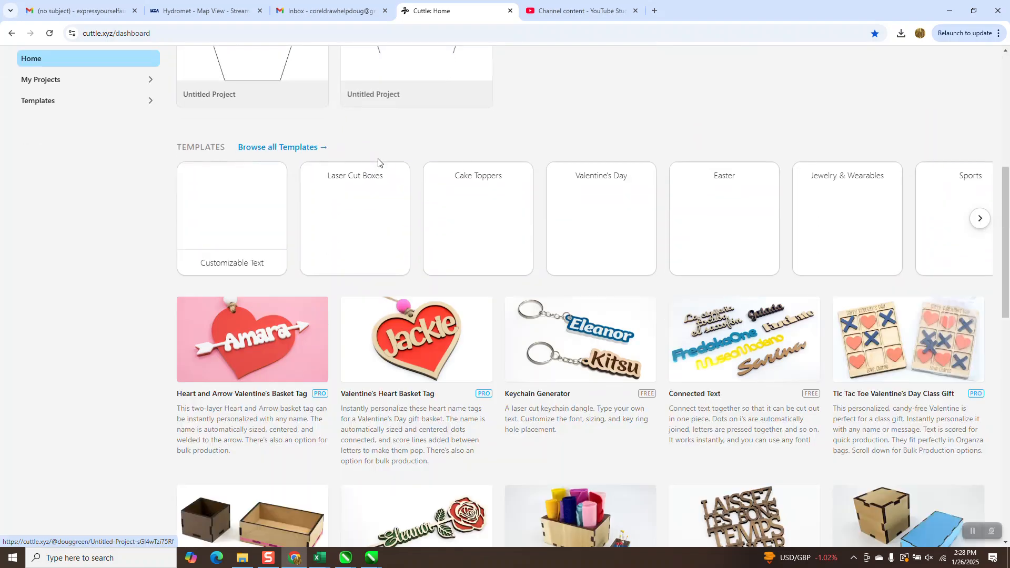
scroll(377, 161, down, 11)
scroll(378, 160, up, 6)
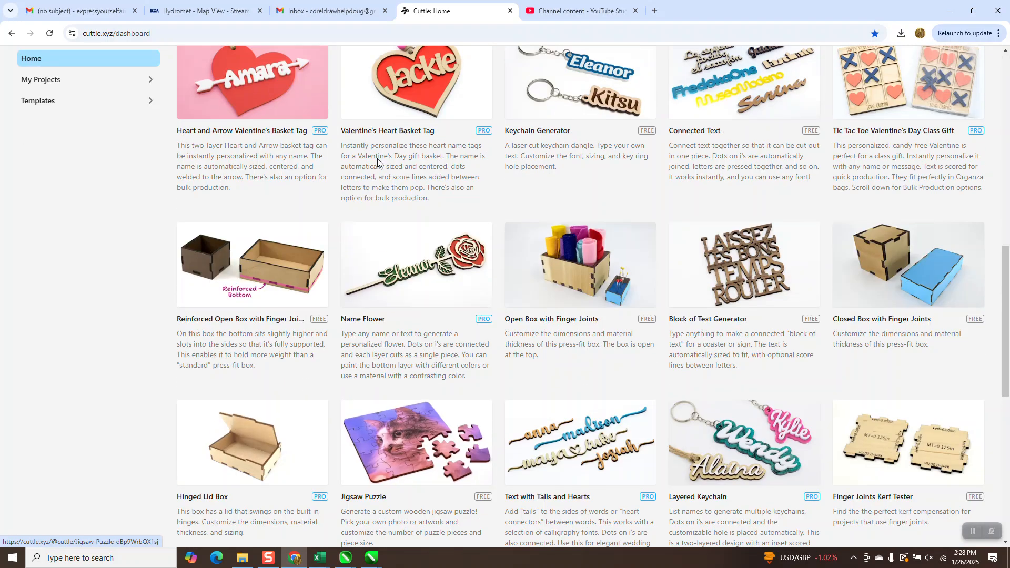
scroll(377, 159, down, 5)
scroll(374, 163, down, 4)
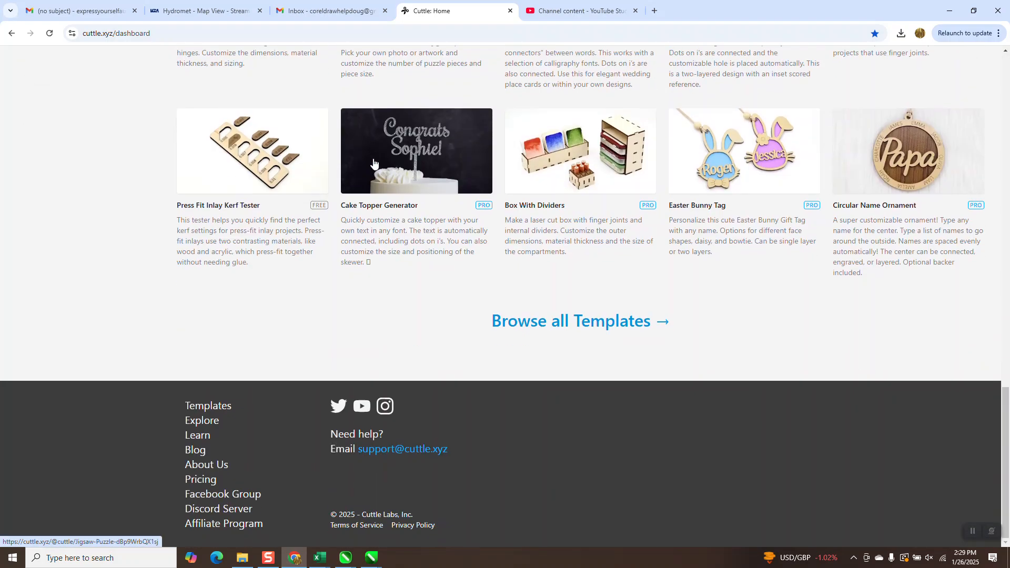
scroll(316, 179, up, 5)
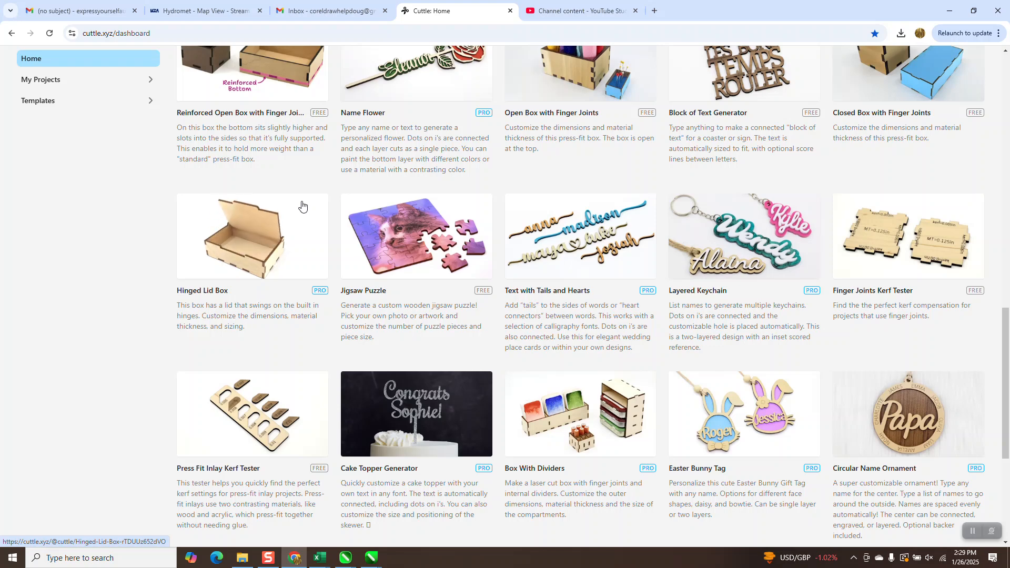
click(556, 293)
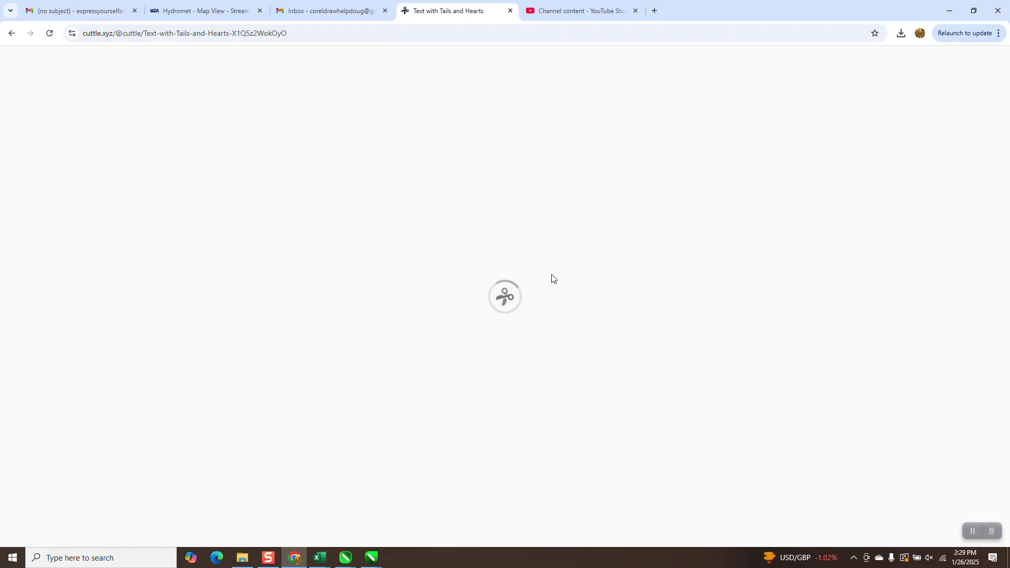
- Replace the template's sample text with the customer's first and last name
scroll(550, 277, down, 4)
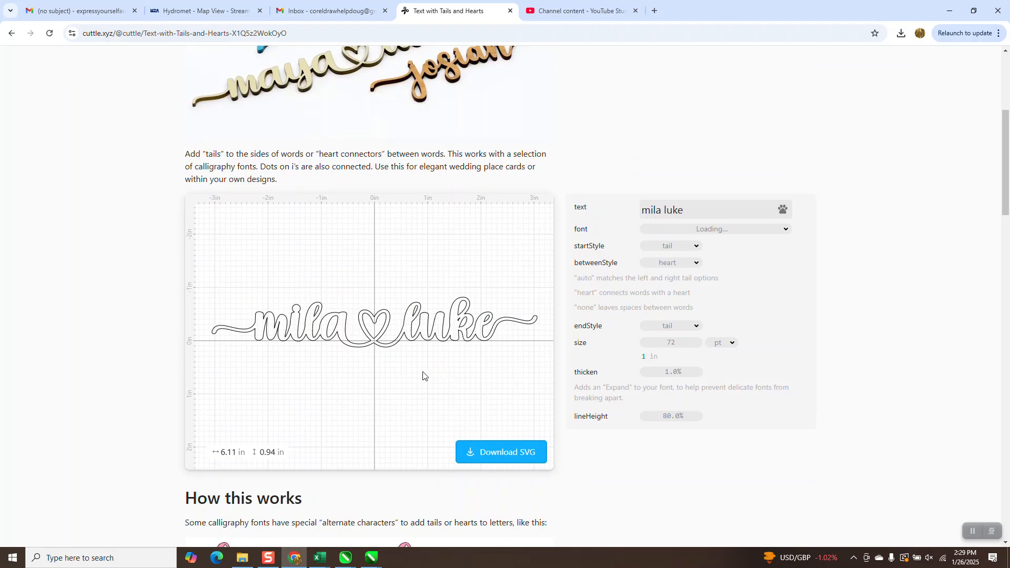
drag(689, 210, 631, 210)
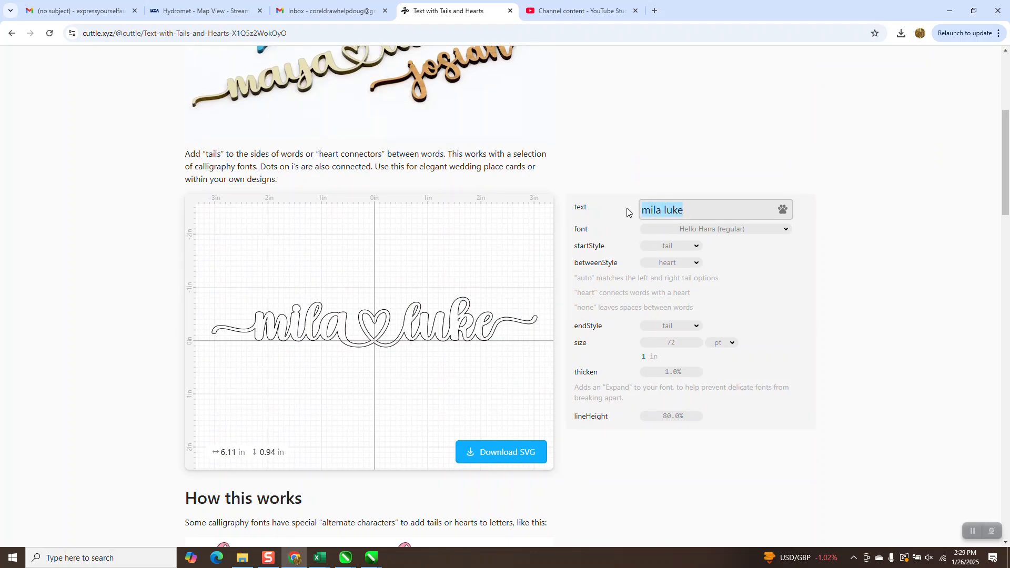
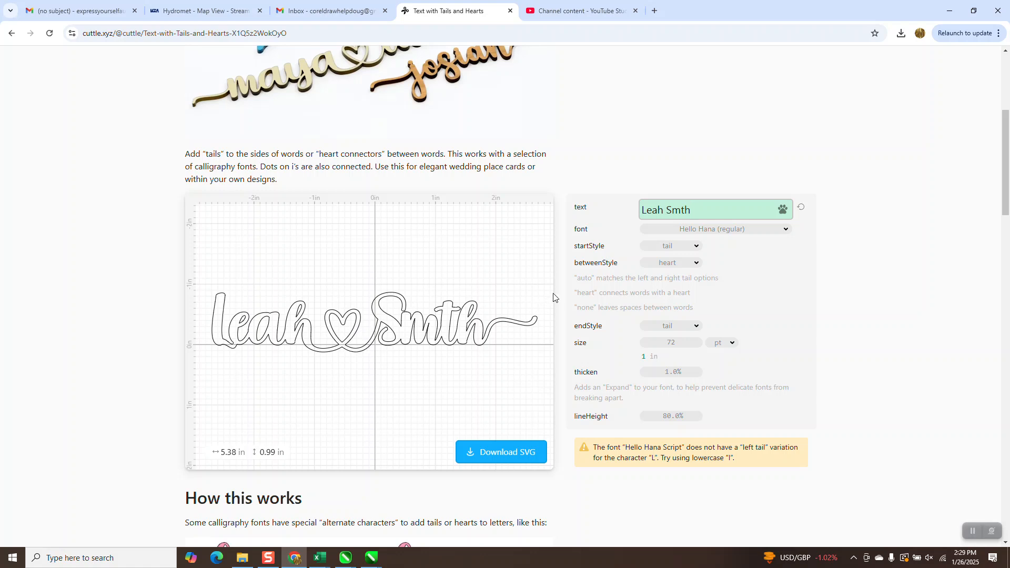
click(697, 248)
click(698, 250)
click(698, 266)
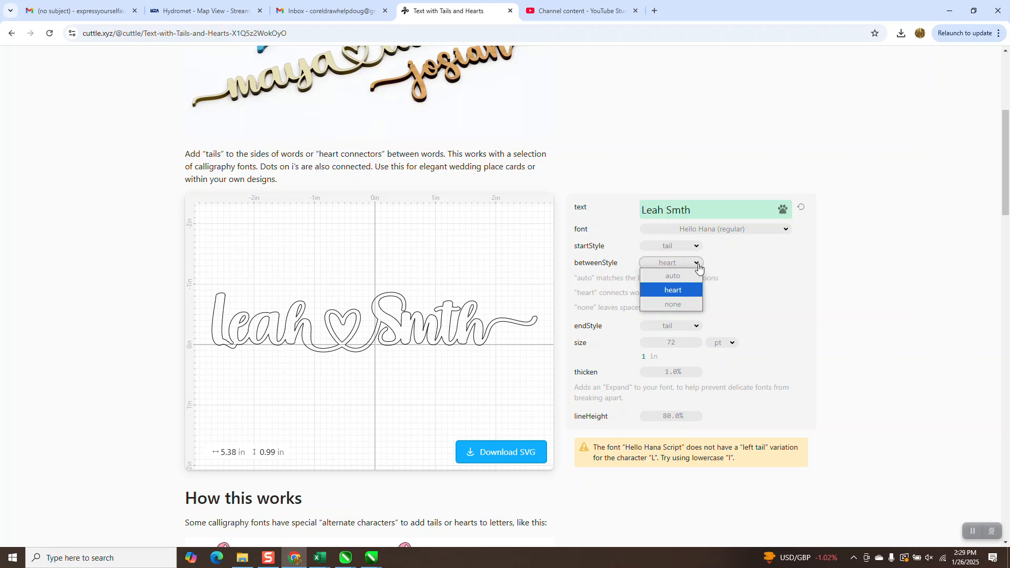
click(698, 267)
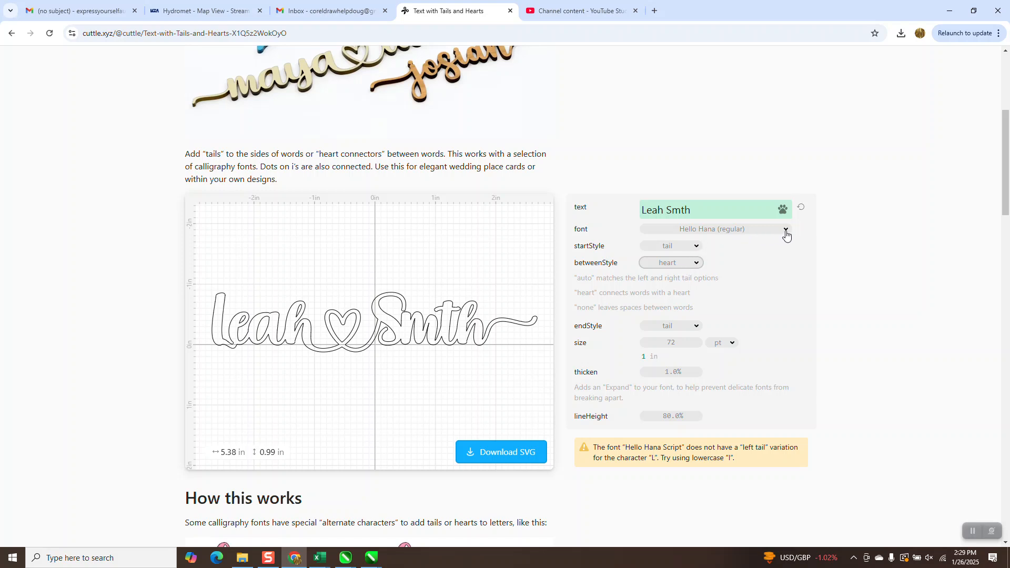
- Try the recommended fonts from Angela Lovely through Misha Script on the name, and set the font to Selina Script (regular)
click(786, 235)
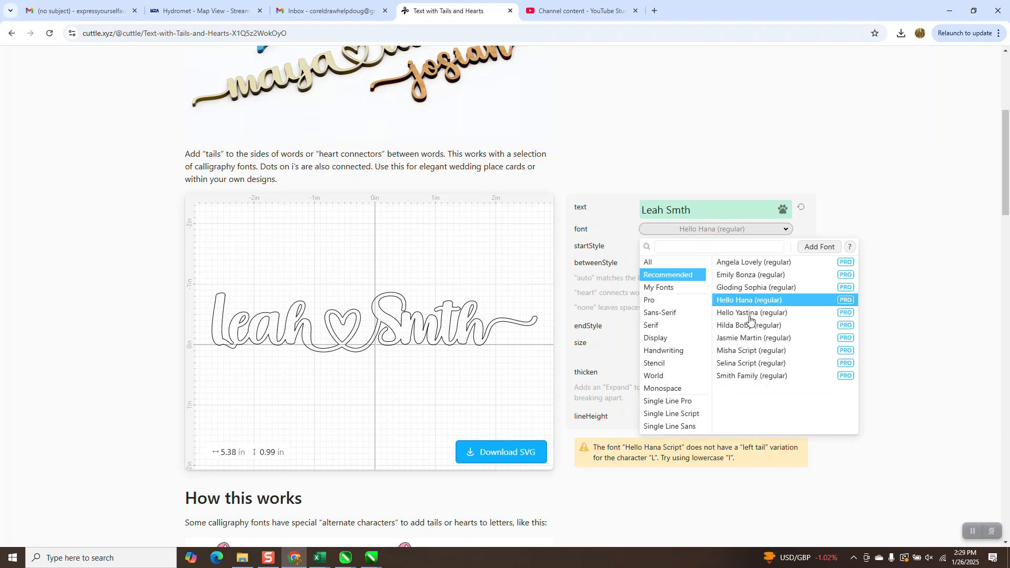
click(743, 263)
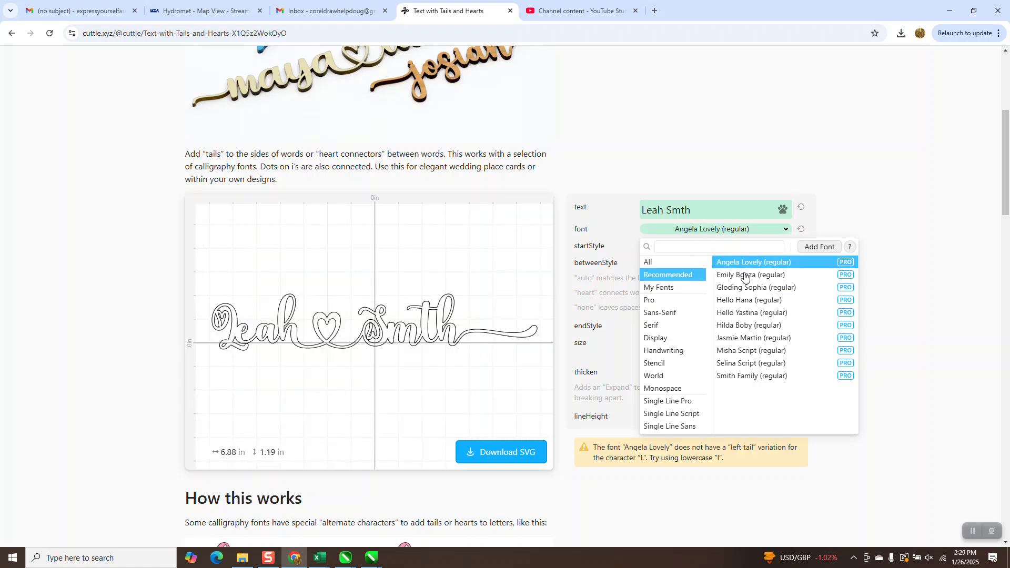
click(745, 275)
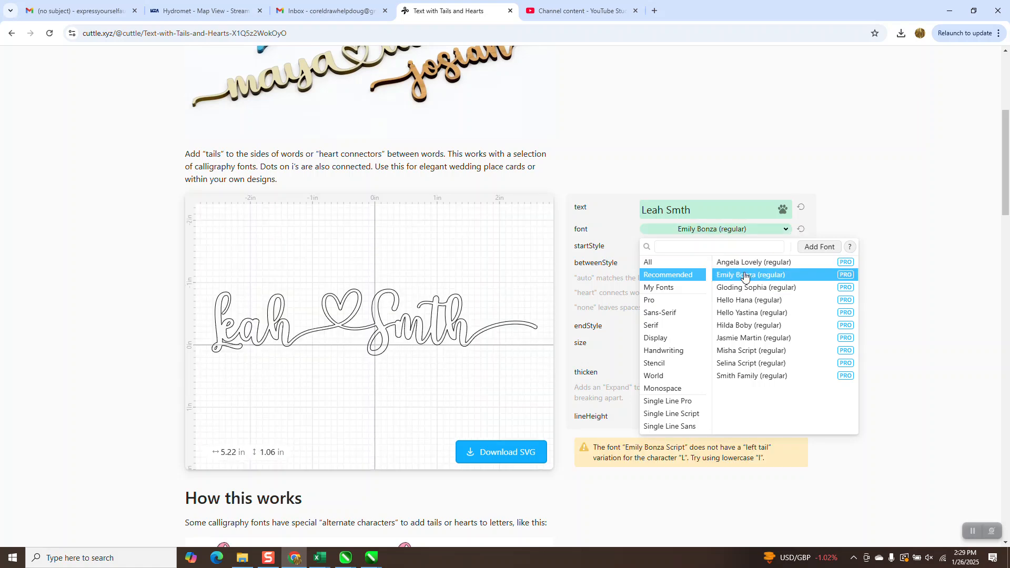
click(745, 287)
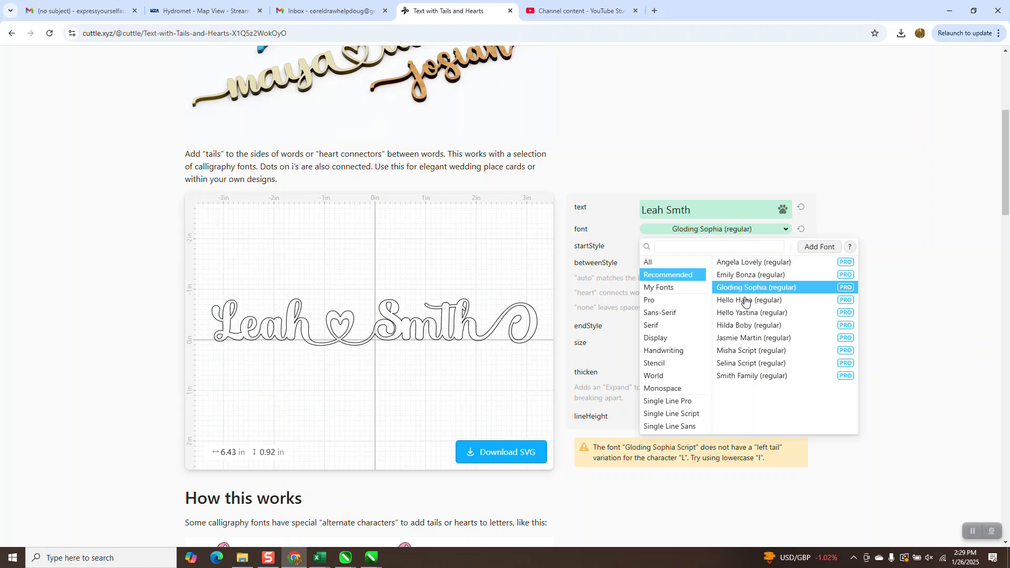
click(745, 302)
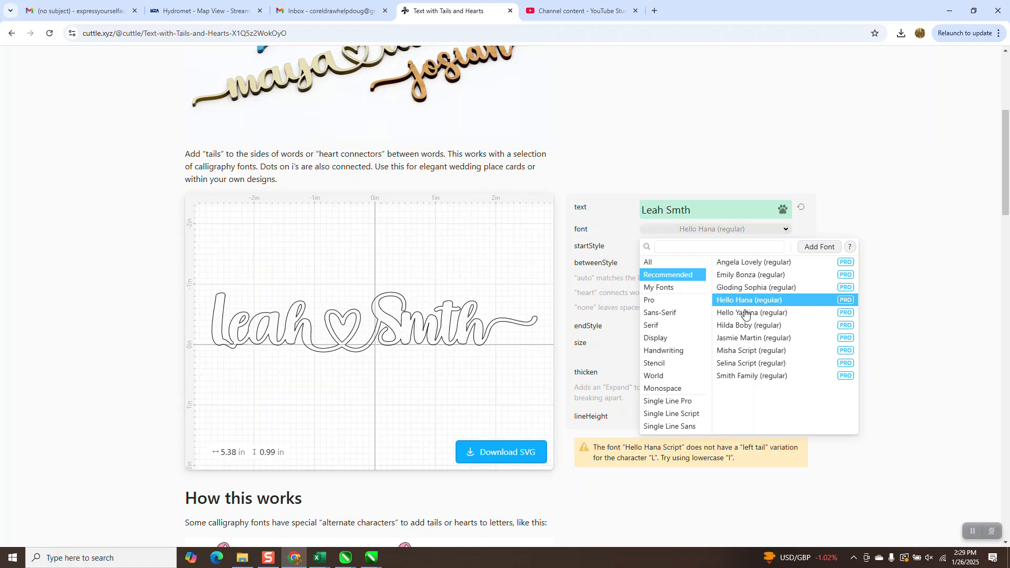
click(744, 314)
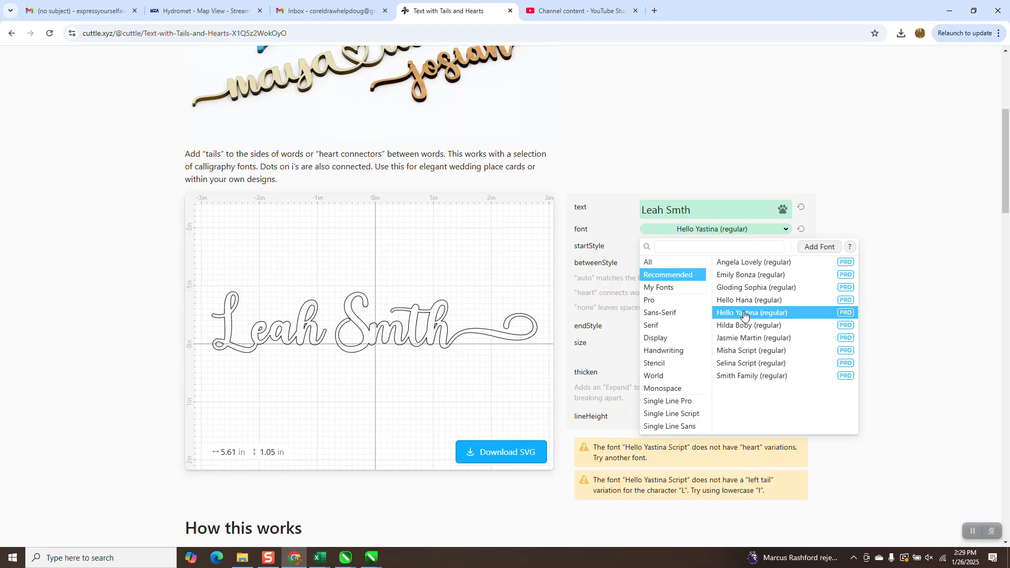
click(744, 328)
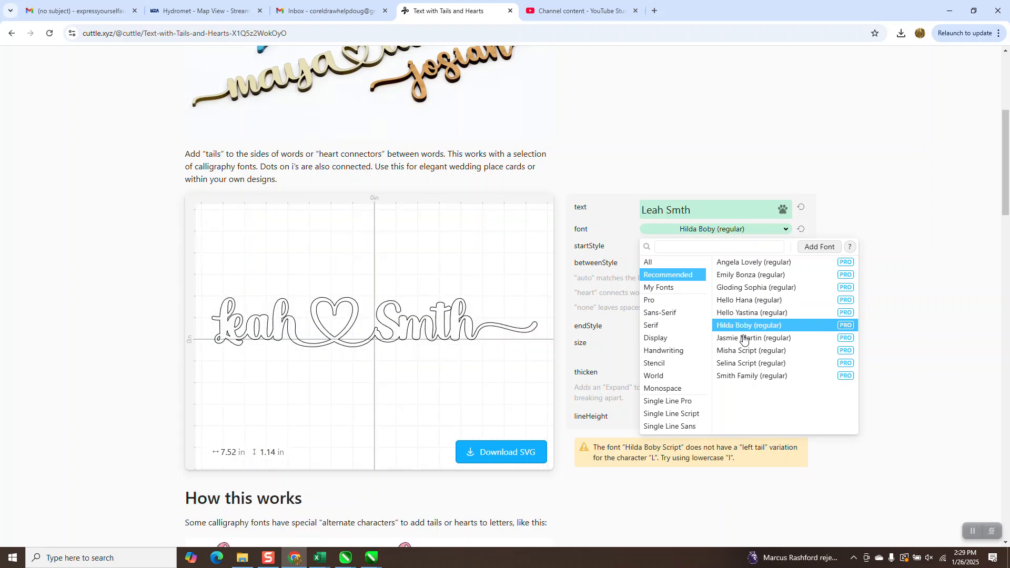
click(743, 338)
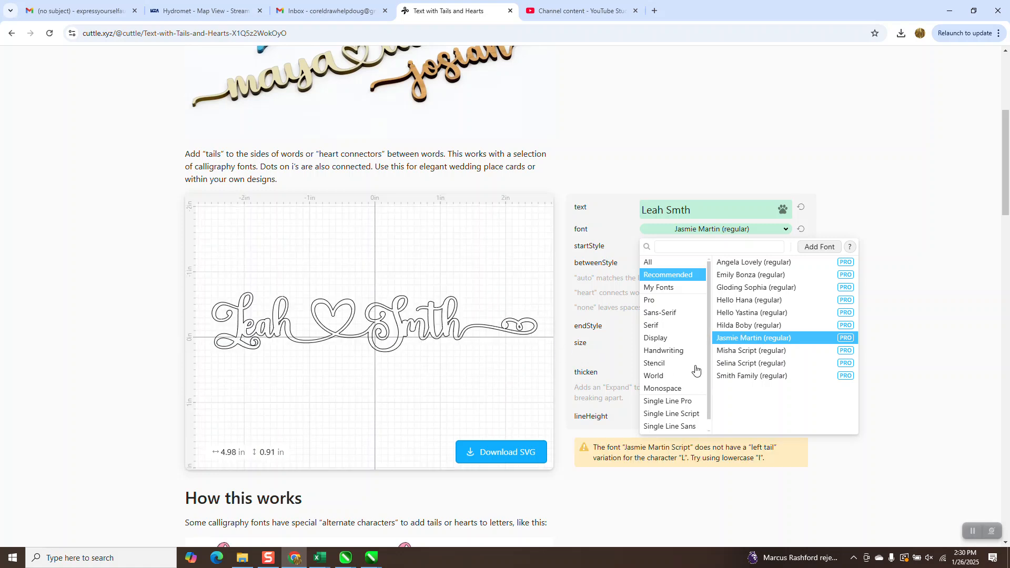
click(750, 351)
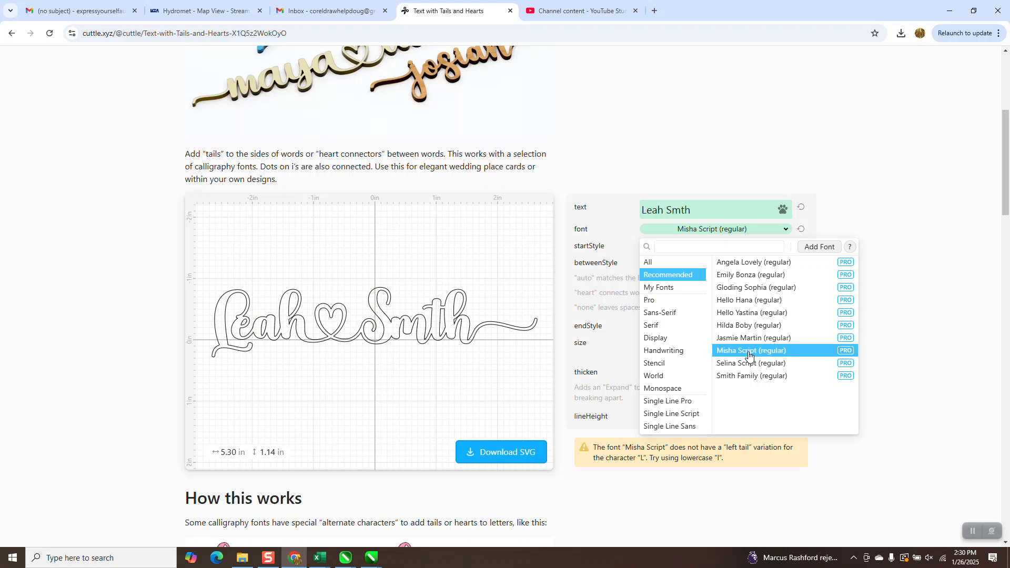
click(747, 366)
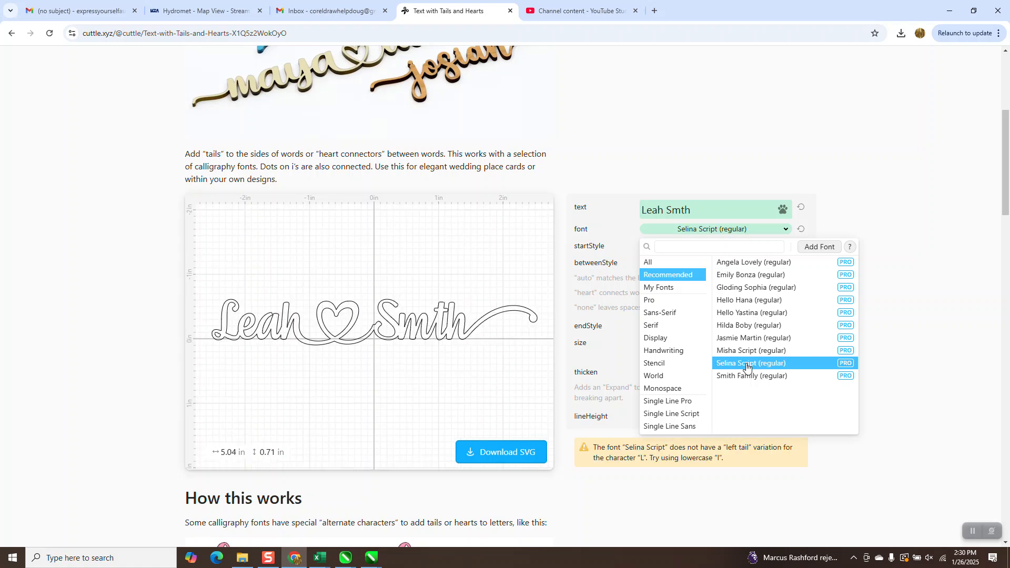
- Download the name design as a standard SVG file named leahs
click(517, 452)
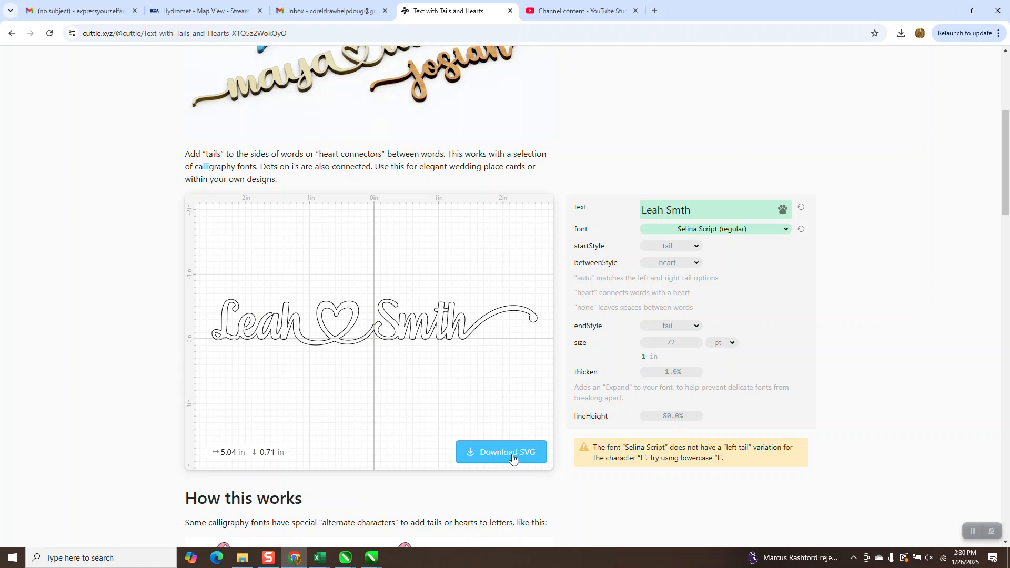
click(509, 455)
click(510, 277)
drag(509, 276, 348, 281)
key(BackSpace)
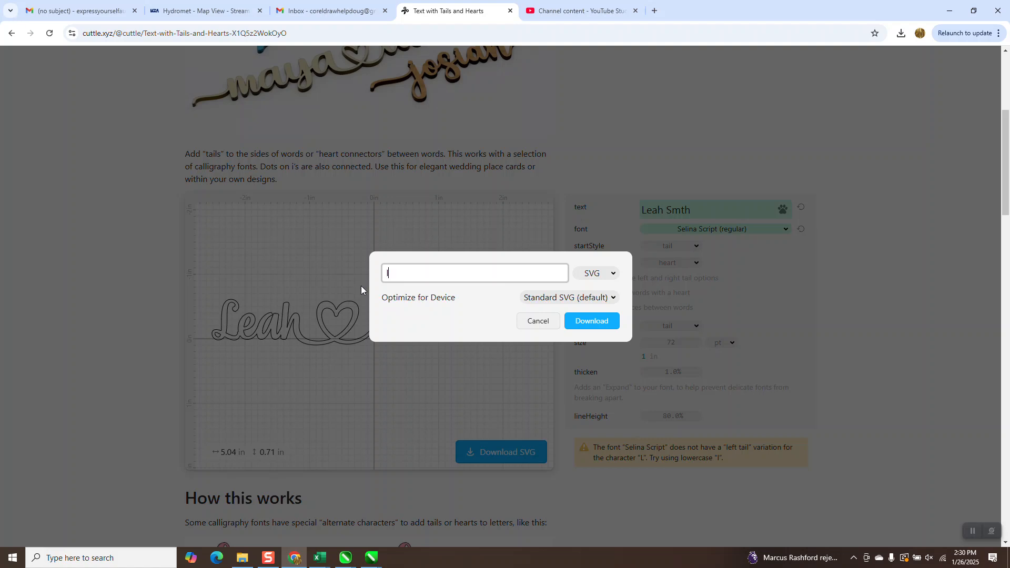
text(leea)
key(BackSpace)
key(BackSpace)
text(ahs)
click(570, 329)
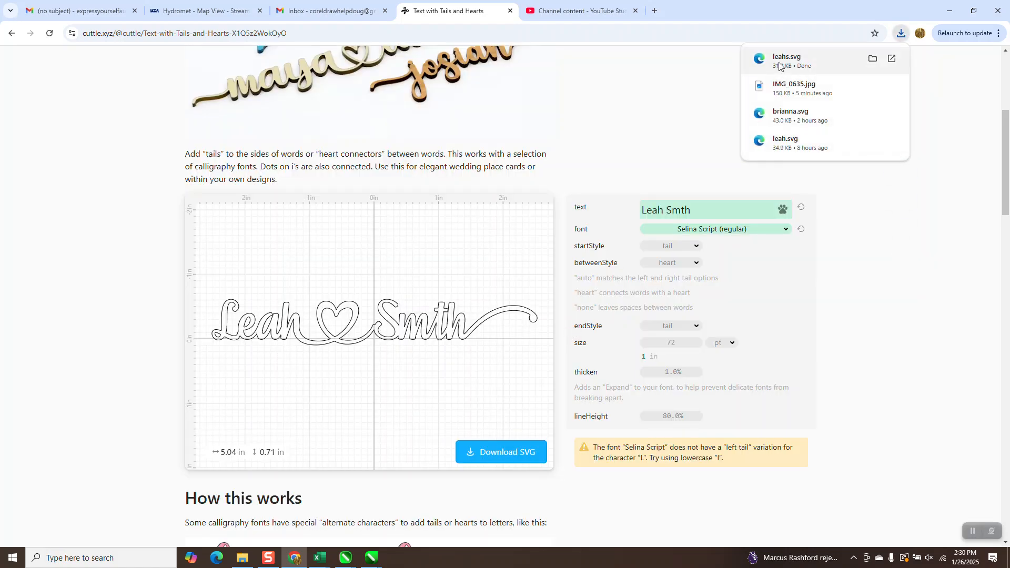
- Show the downloaded leahs.svg in its folder and move it from Downloads to the Desktop
right_click(784, 63)
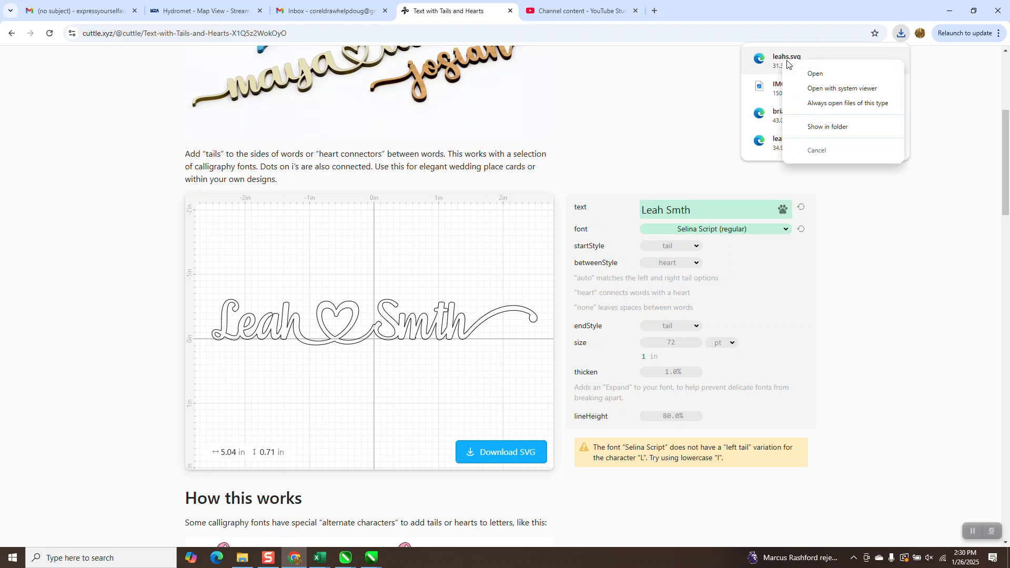
click(821, 128)
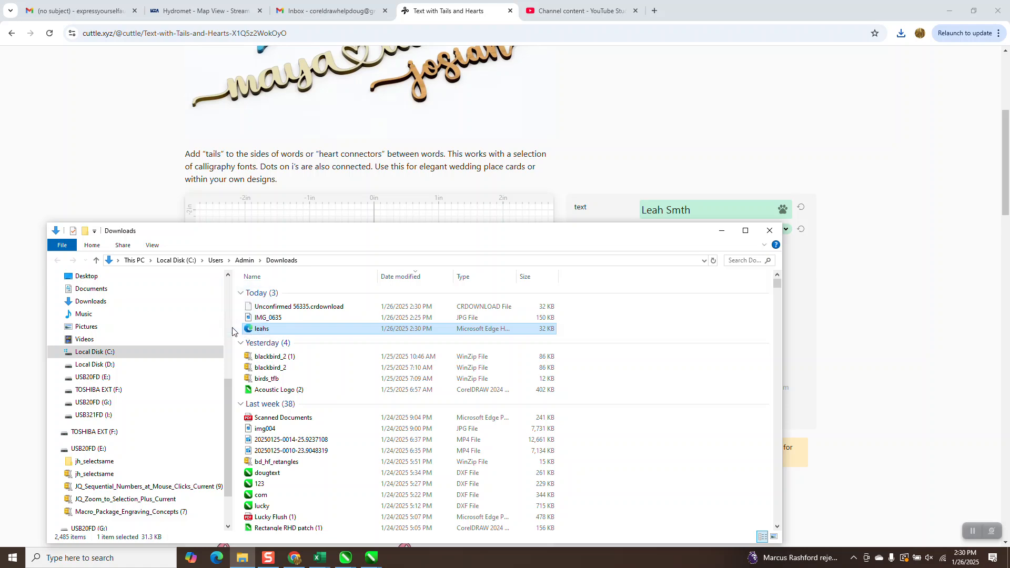
scroll(94, 279, up, 2)
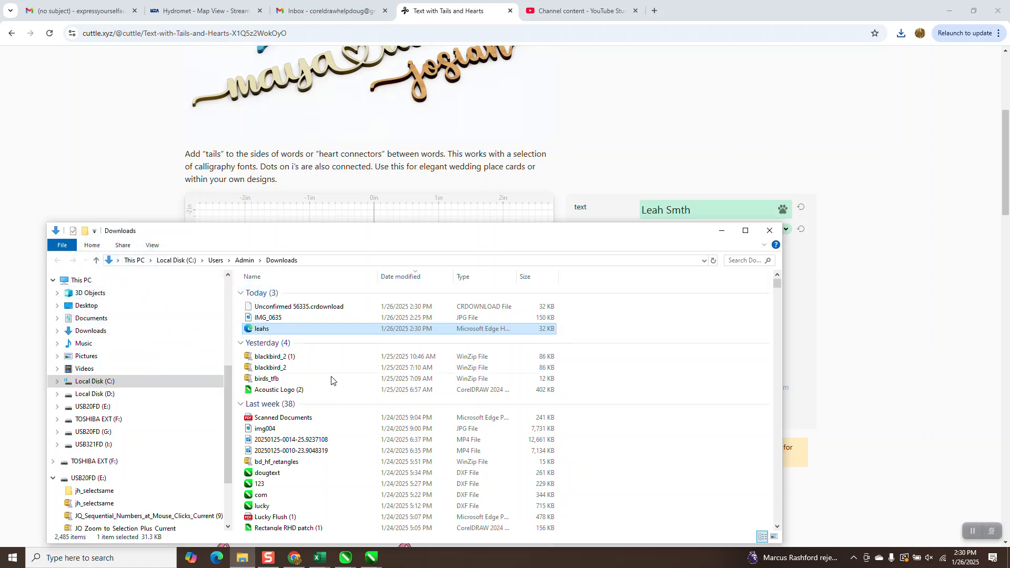
drag(246, 329, 124, 307)
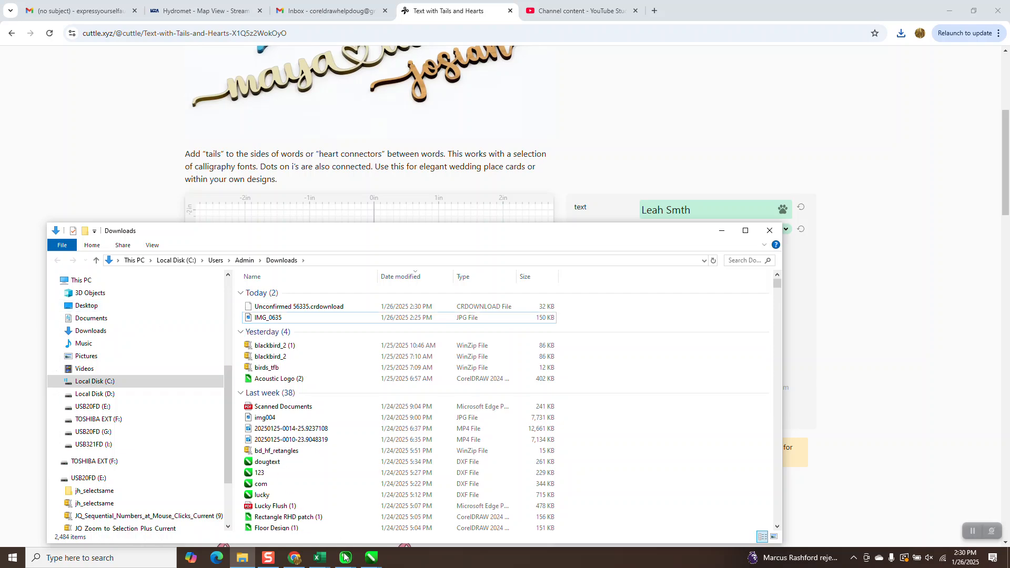
- Switch back to the CorelDRAW drawing containing the finished name sign and its photo
mouse_move(371, 558)
click(498, 521)
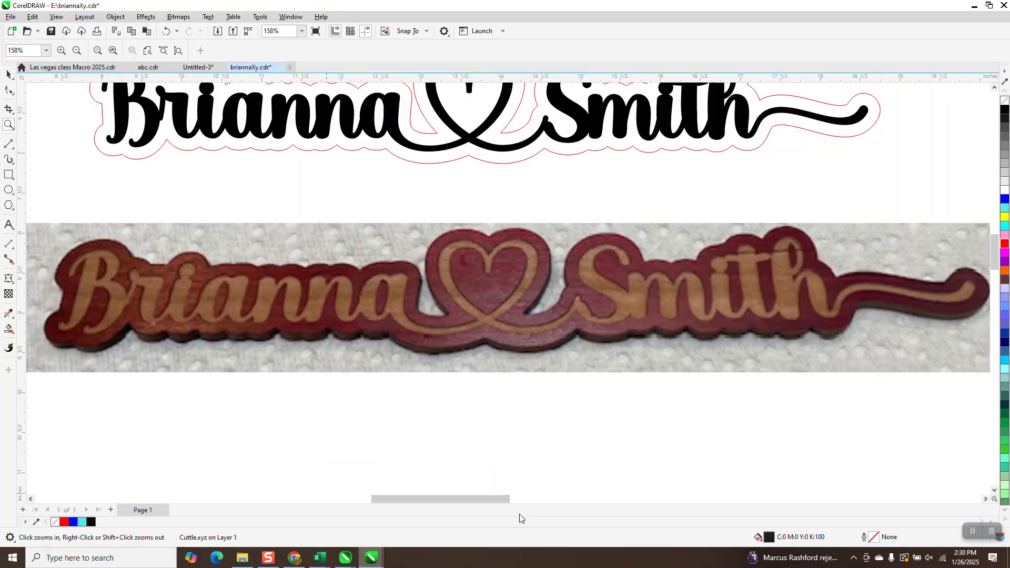
scroll(368, 308, down, 2)
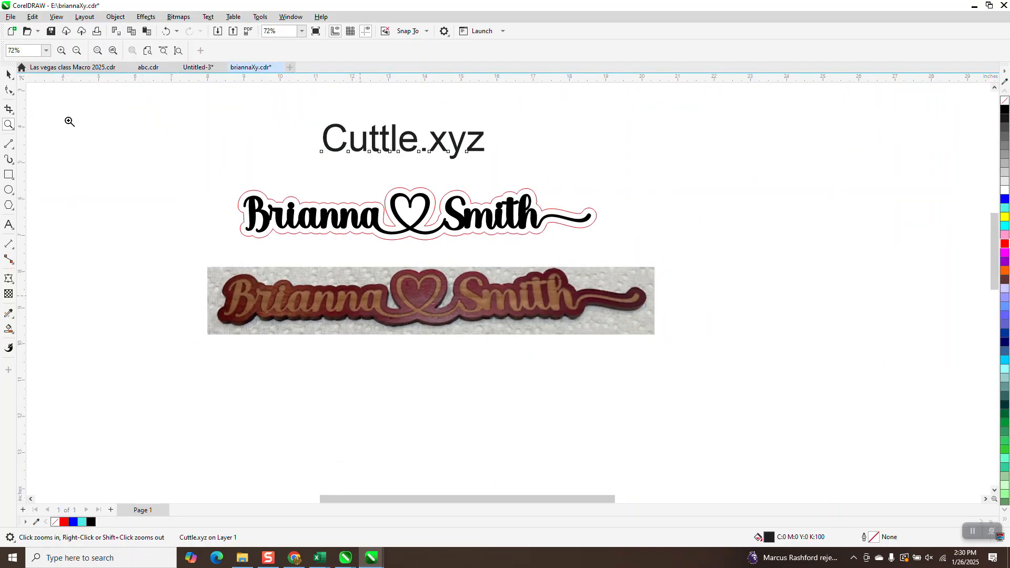
- Import leahs.svg from the Desktop and place it below the wooden sign photo
click(8, 74)
right_click(55, 105)
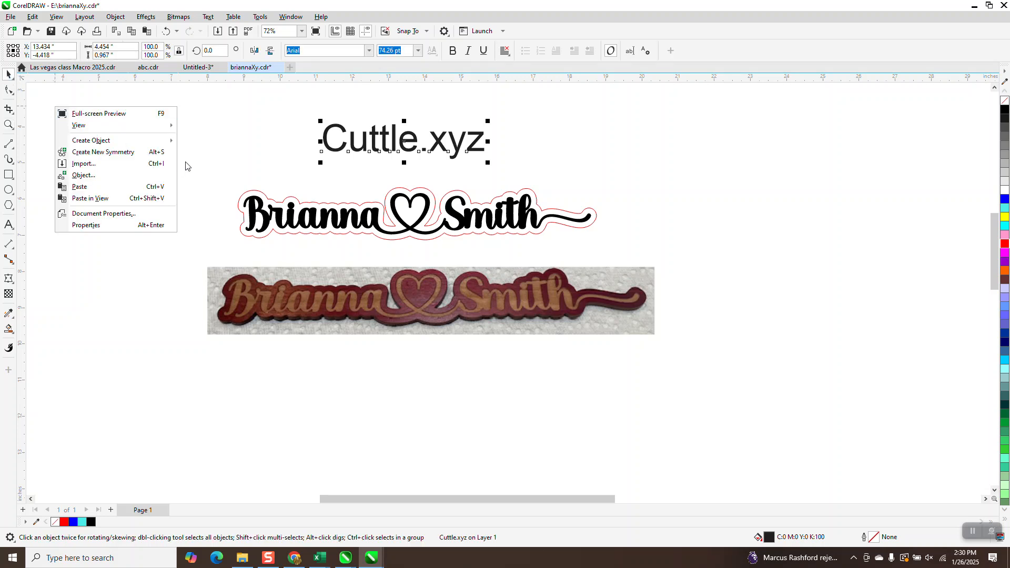
click(84, 165)
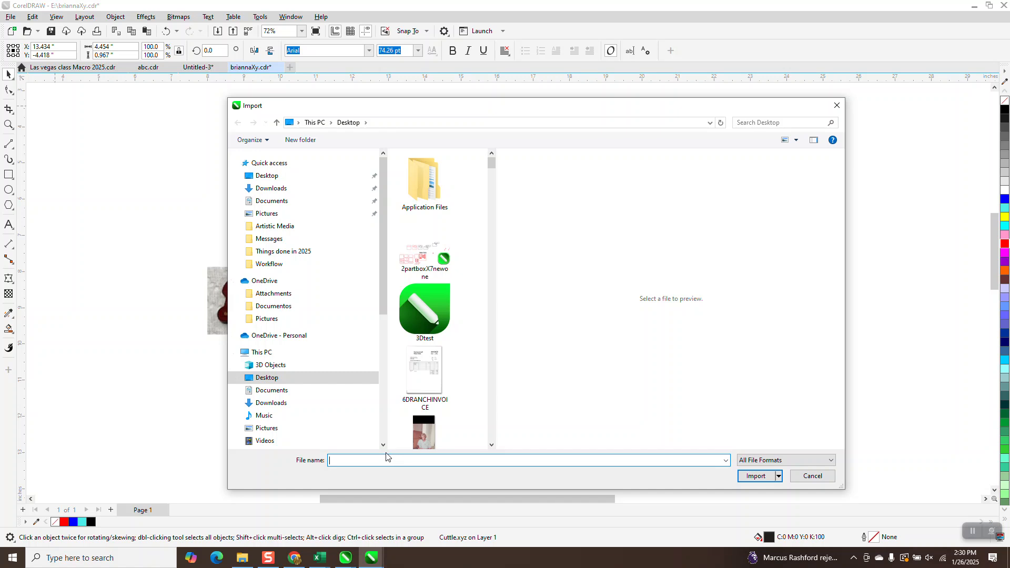
text(le)
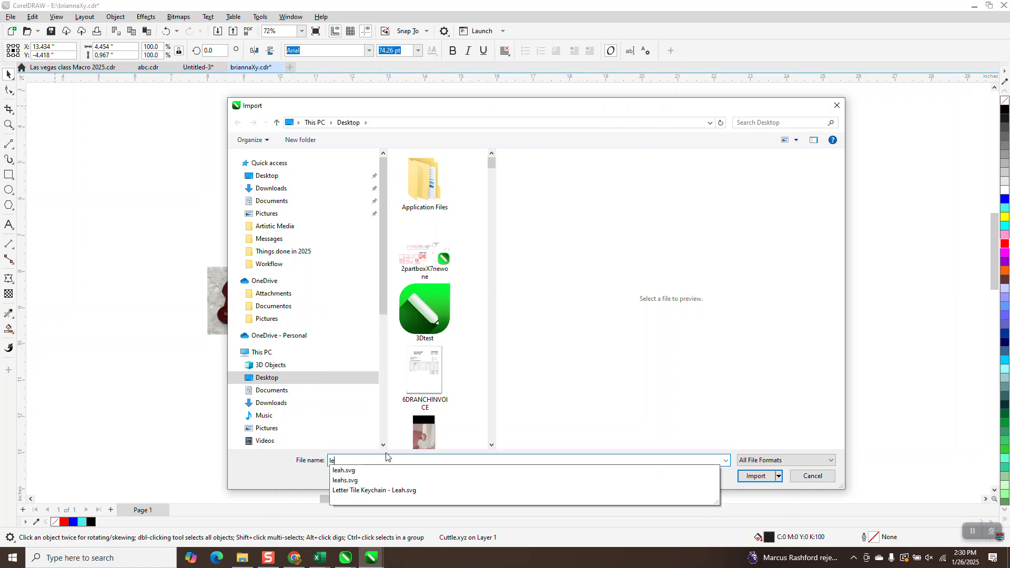
click(357, 480)
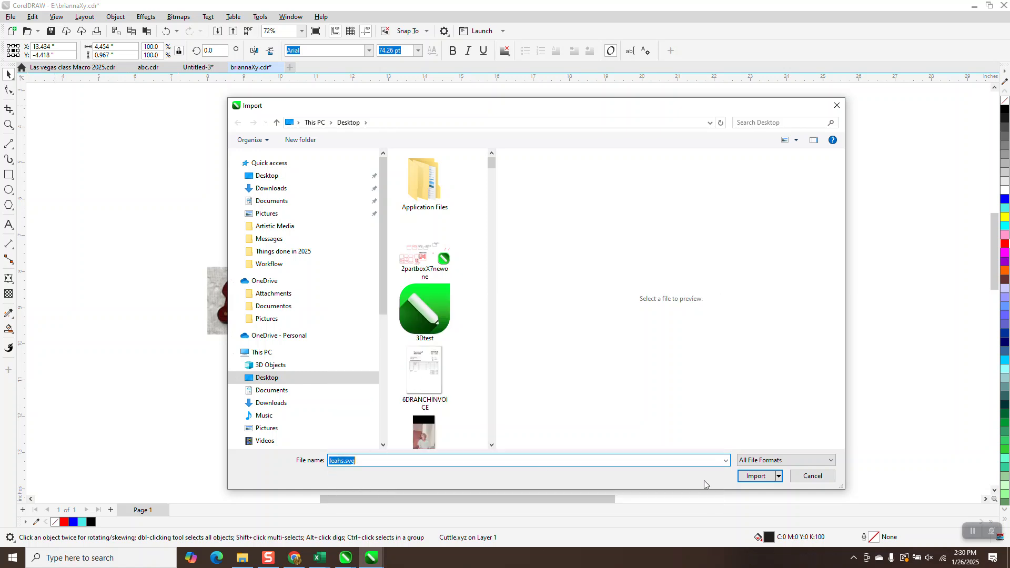
click(749, 478)
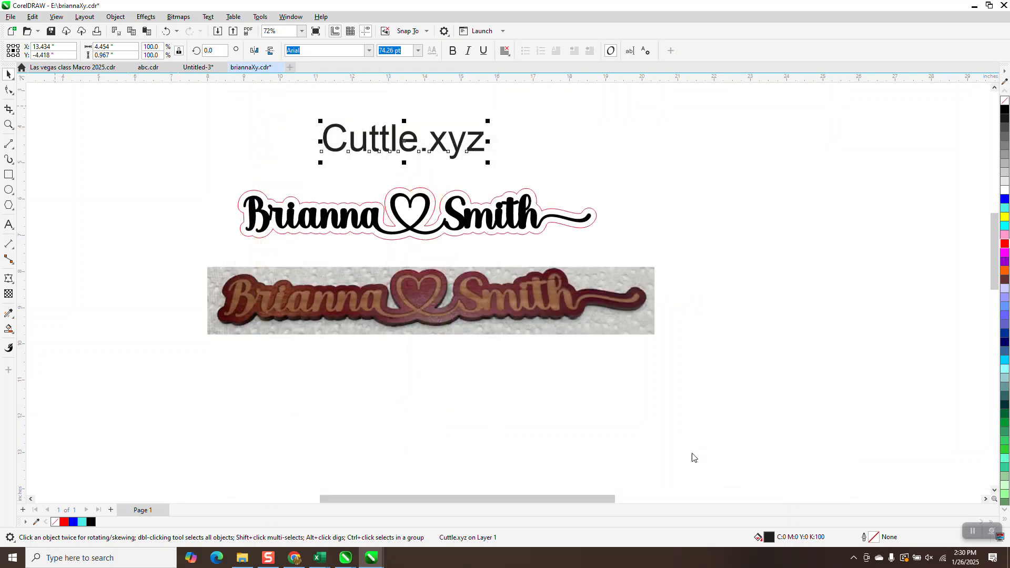
click(331, 352)
drag(420, 370, 432, 388)
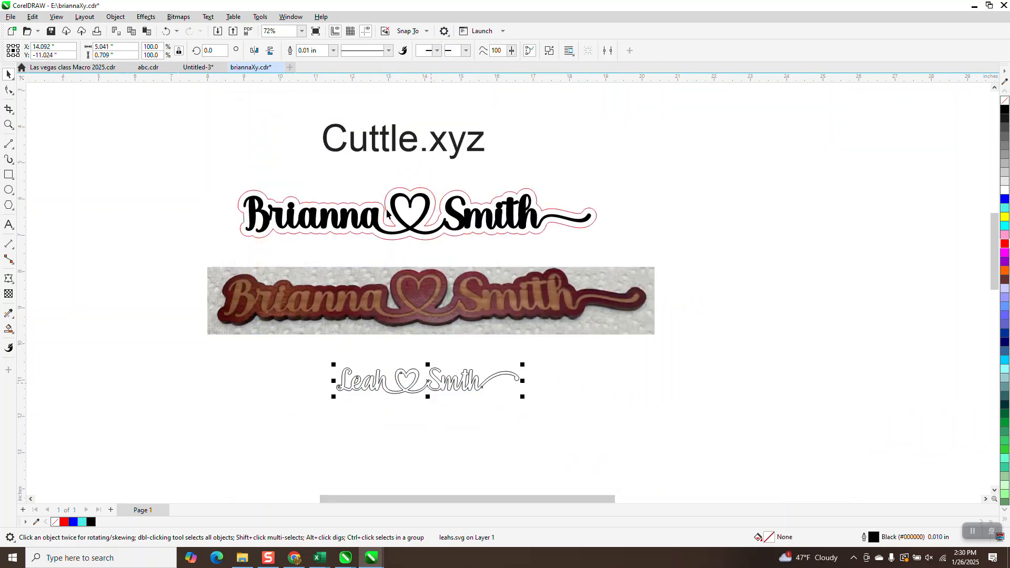
- Give the imported name a red hairline outline, enlarge it to about 9.53 in wide, and position it beneath the photo
click(332, 51)
click(323, 67)
right_click(1005, 244)
drag(522, 364, 684, 341)
drag(529, 377, 426, 387)
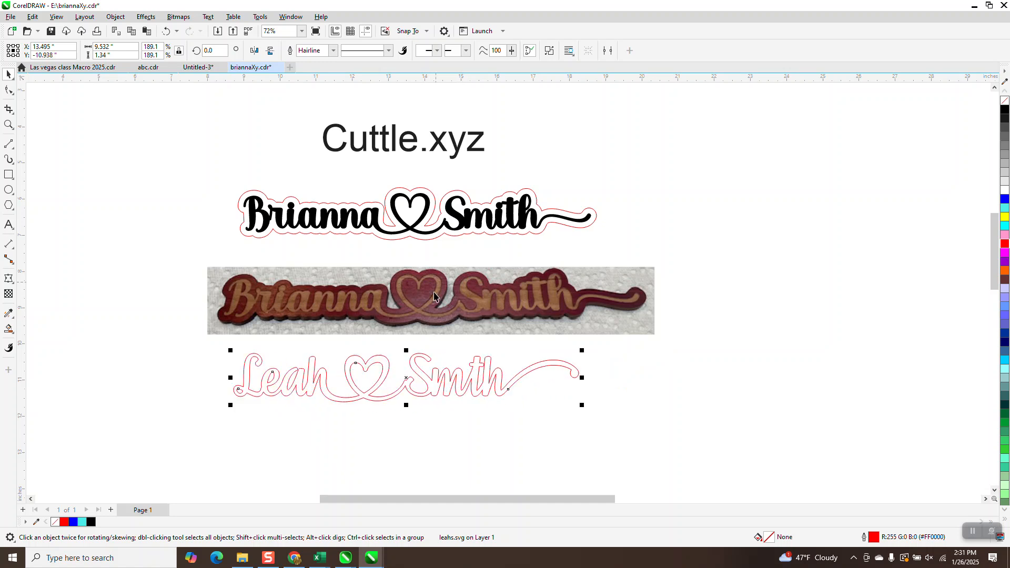
drag(467, 389, 488, 395)
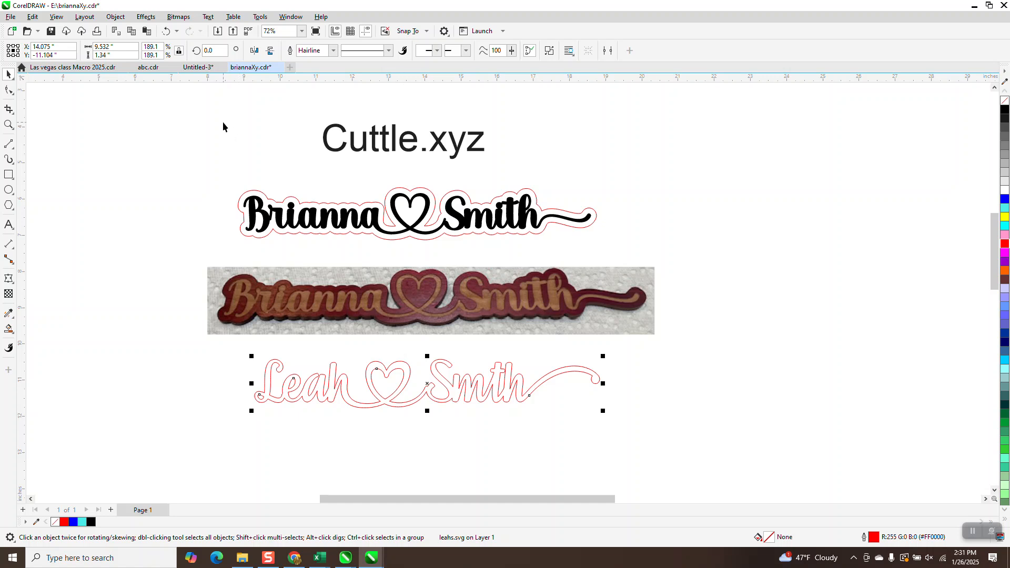
- Add a one-step outside contour with a 0.15" offset to the name and break the contour apart
click(148, 17)
click(168, 257)
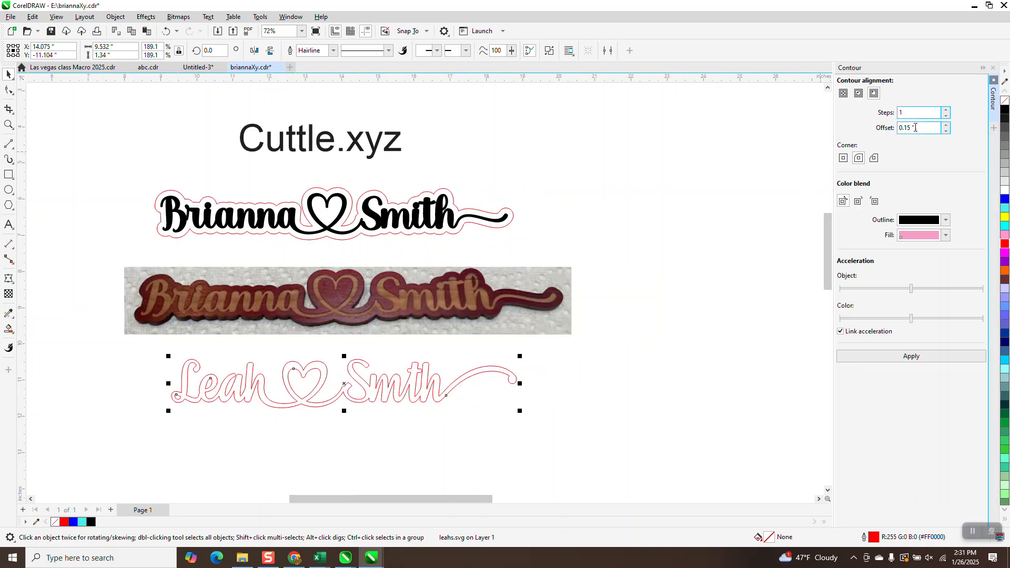
click(913, 356)
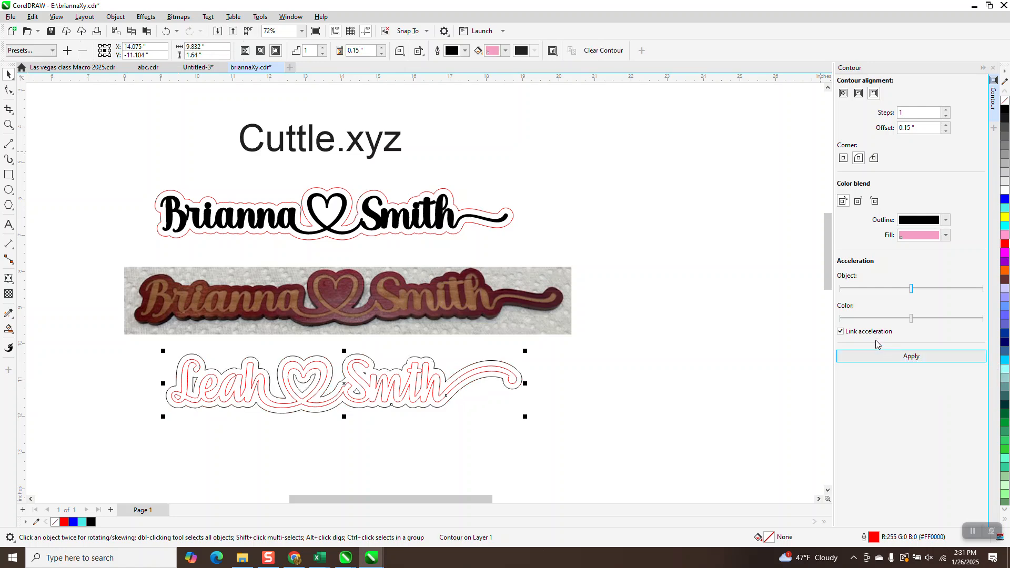
click(123, 20)
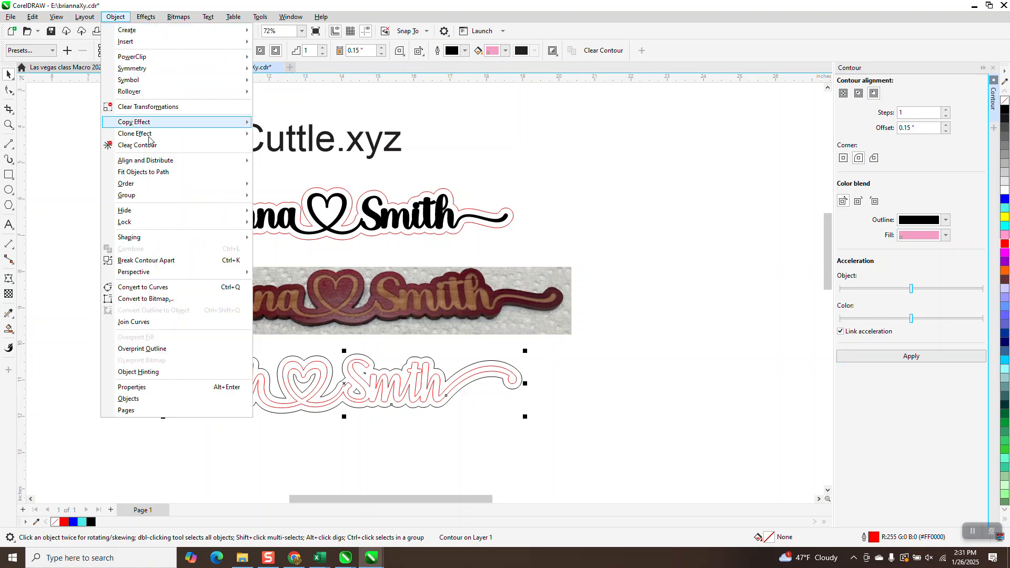
click(159, 260)
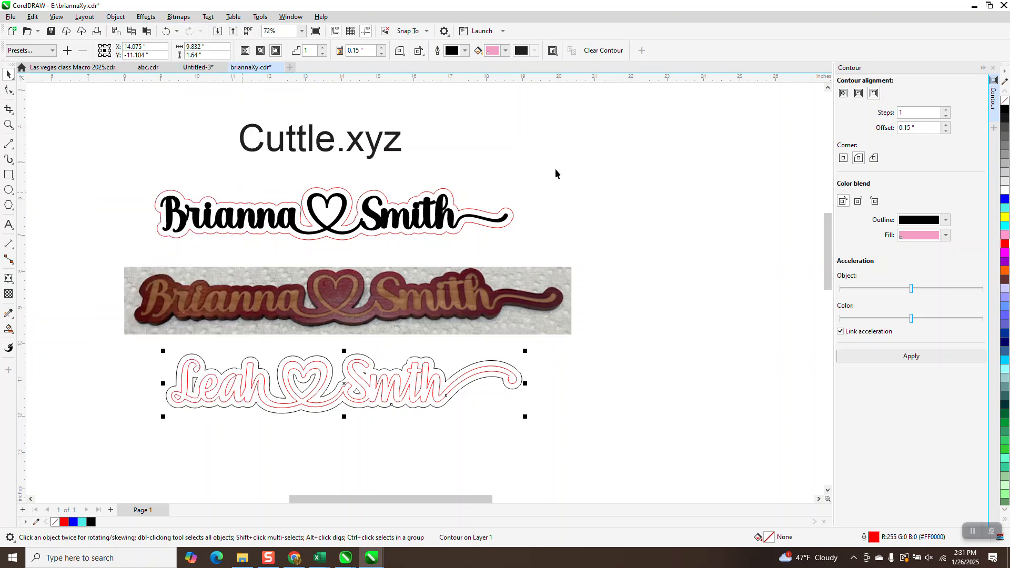
click(547, 215)
- Move the black contour curve 3" below the red lettering and break it into separate curves
click(522, 384)
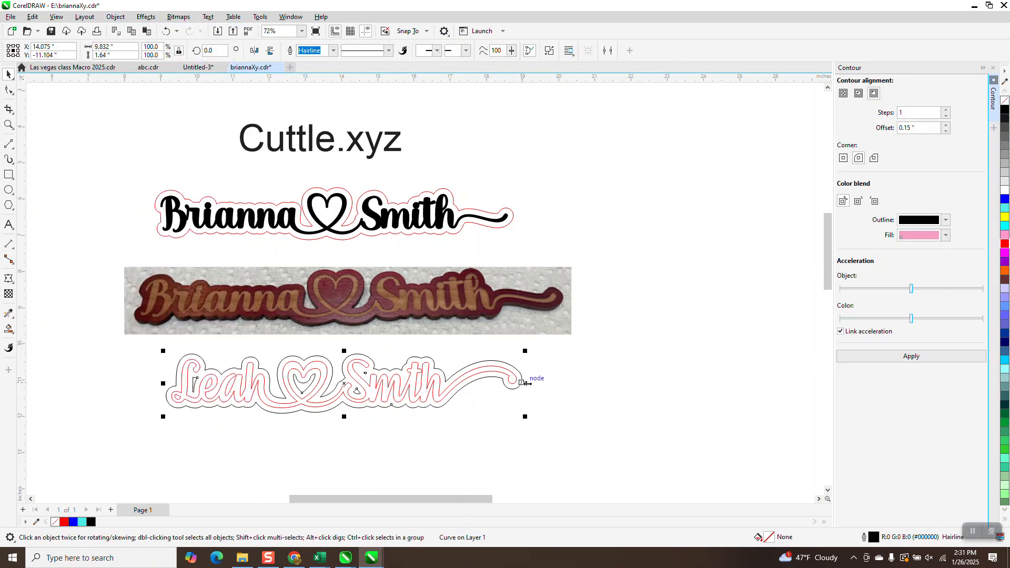
key(Down)
scroll(487, 348, down, 2)
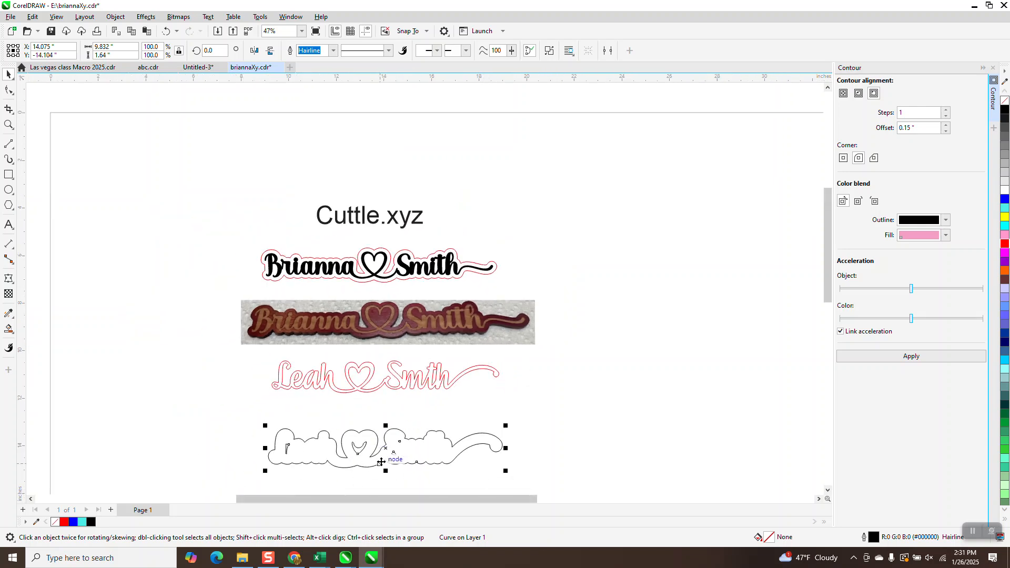
click(115, 16)
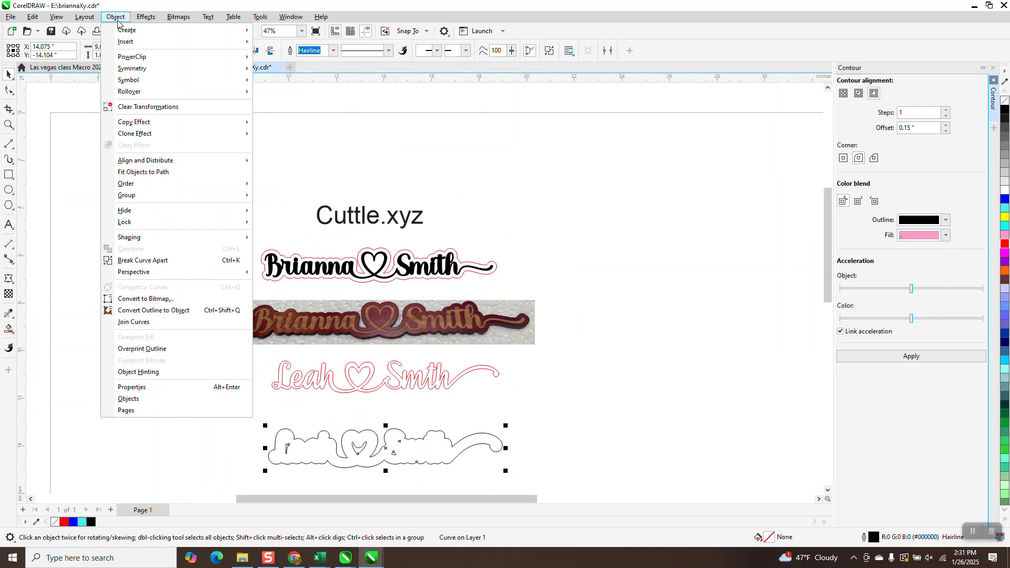
click(143, 260)
click(167, 323)
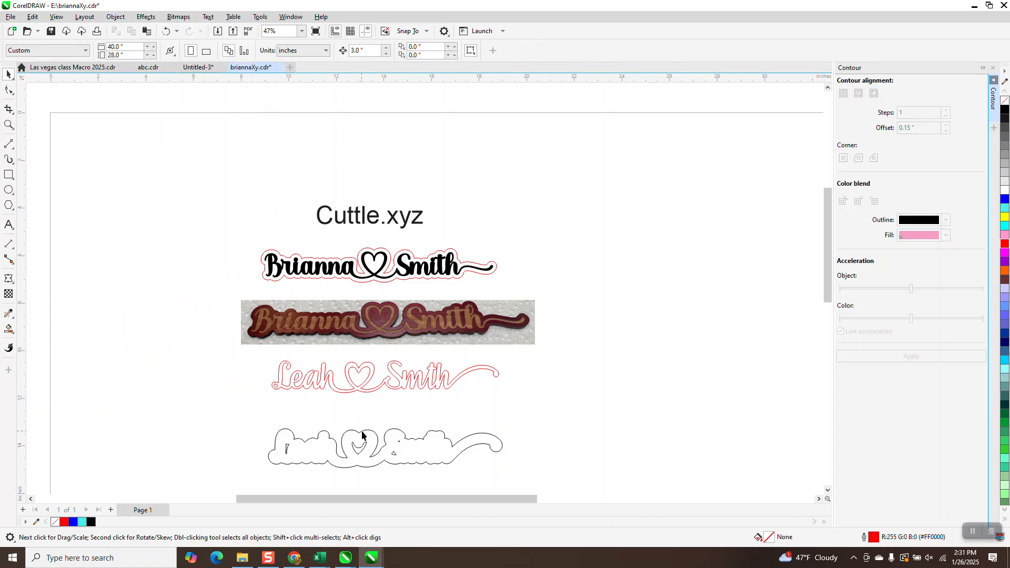
- Move the outer outline back up 3" around the lettering and delete the leftover inner contour pieces
click(370, 431)
key(Up)
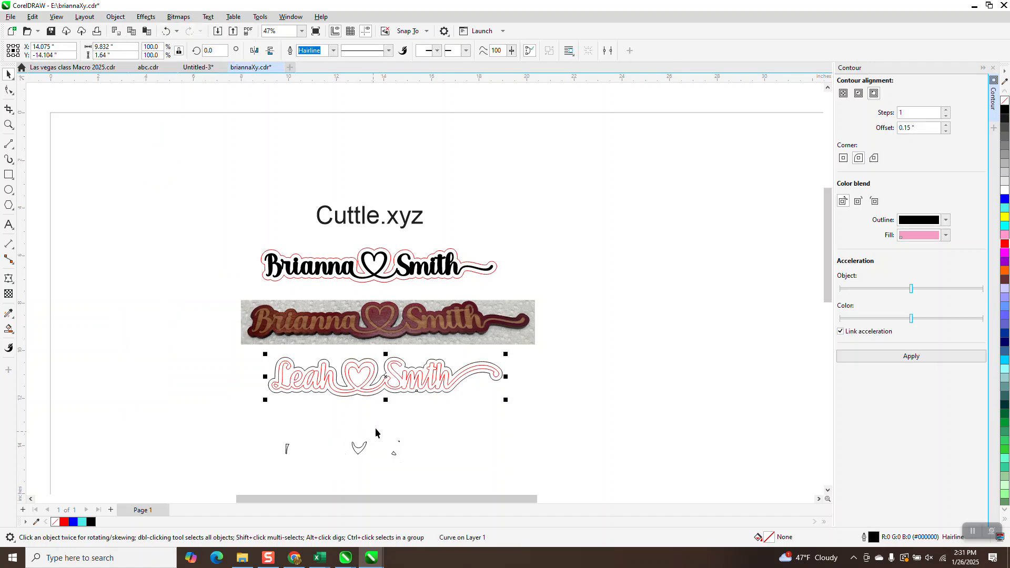
drag(268, 443, 537, 490)
key(Delete)
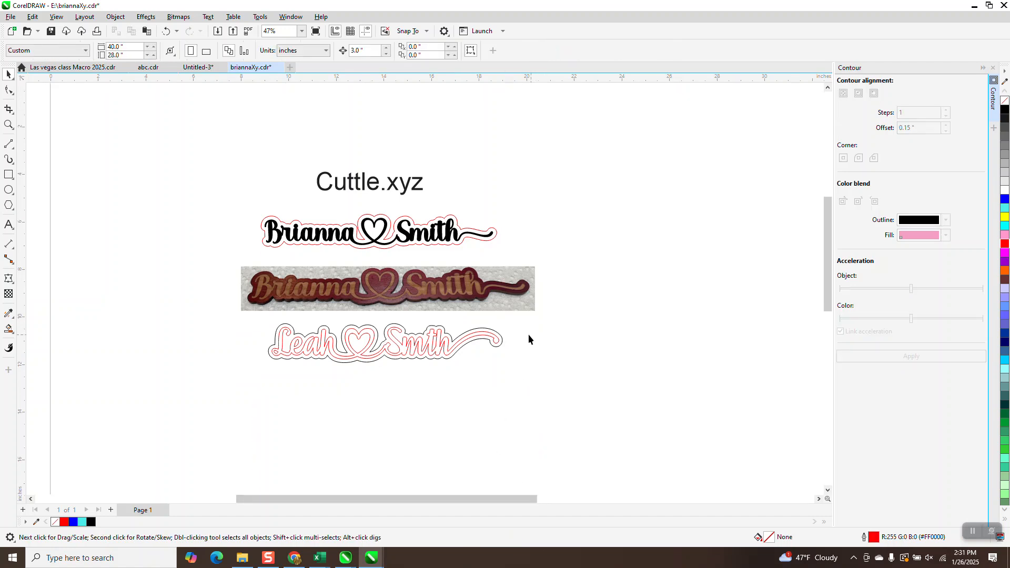
- Smart-fill the lettering with black and no outline, and move the filled copy 3" down
click(8, 125)
drag(246, 301, 548, 387)
click(9, 73)
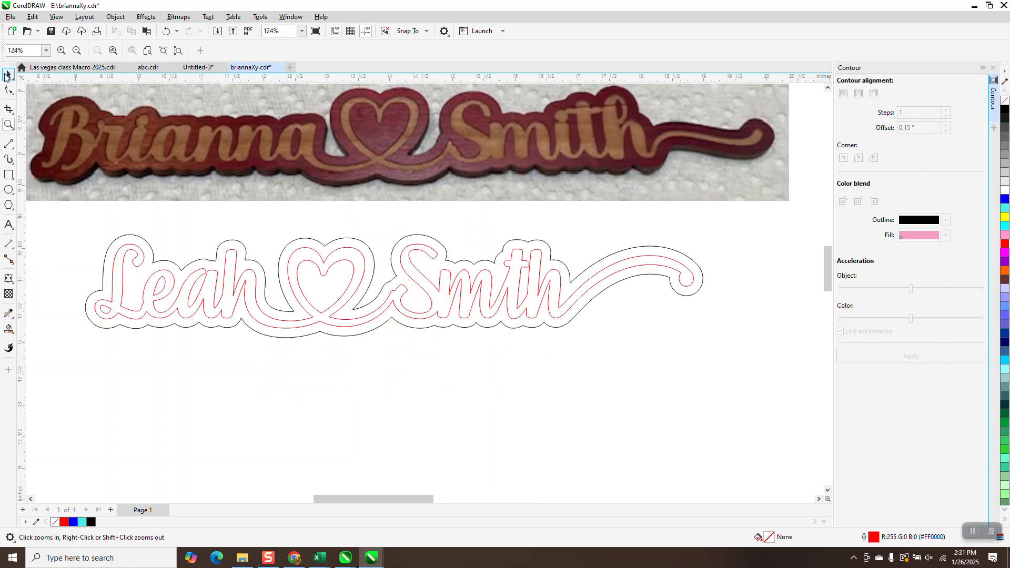
click(8, 328)
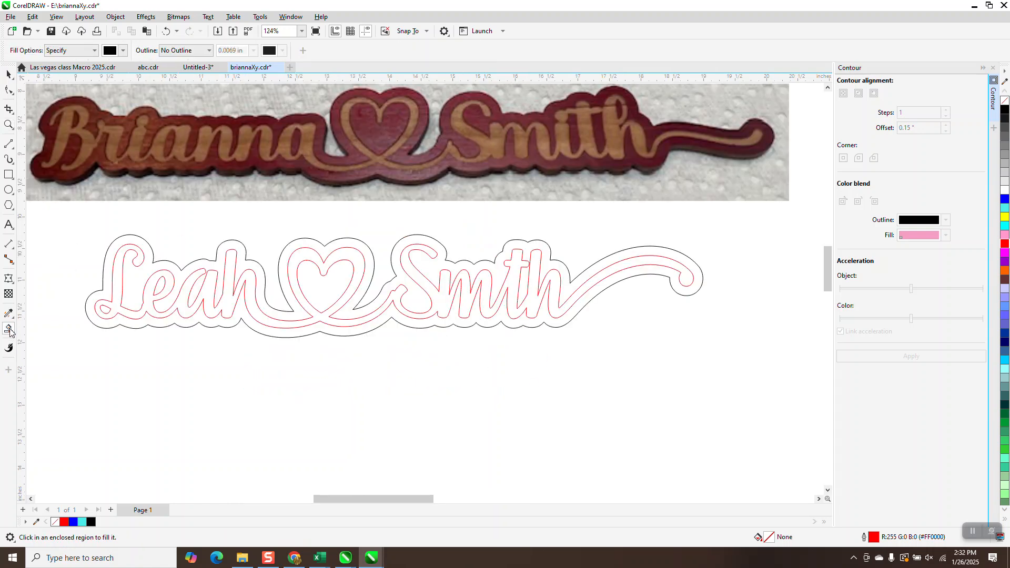
click(153, 281)
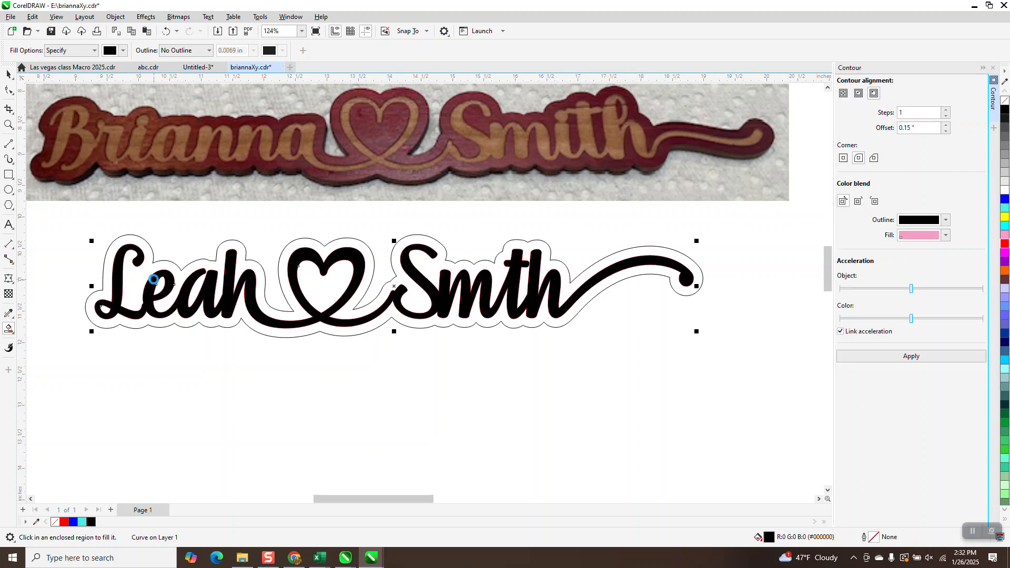
key(Down)
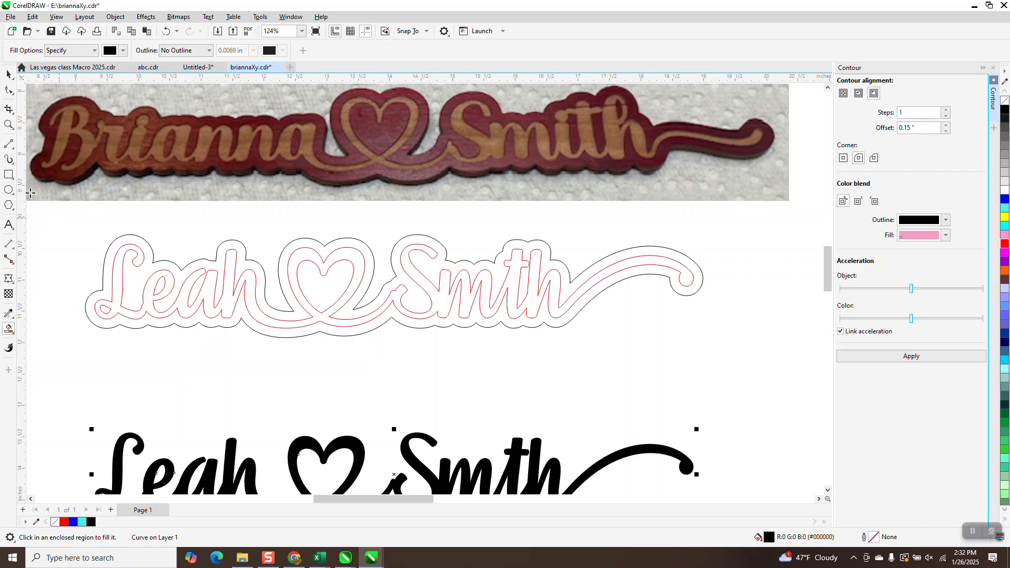
- Check the nodes of the filled lettering and delete the original red hairline lettering inside the outer outline
click(9, 90)
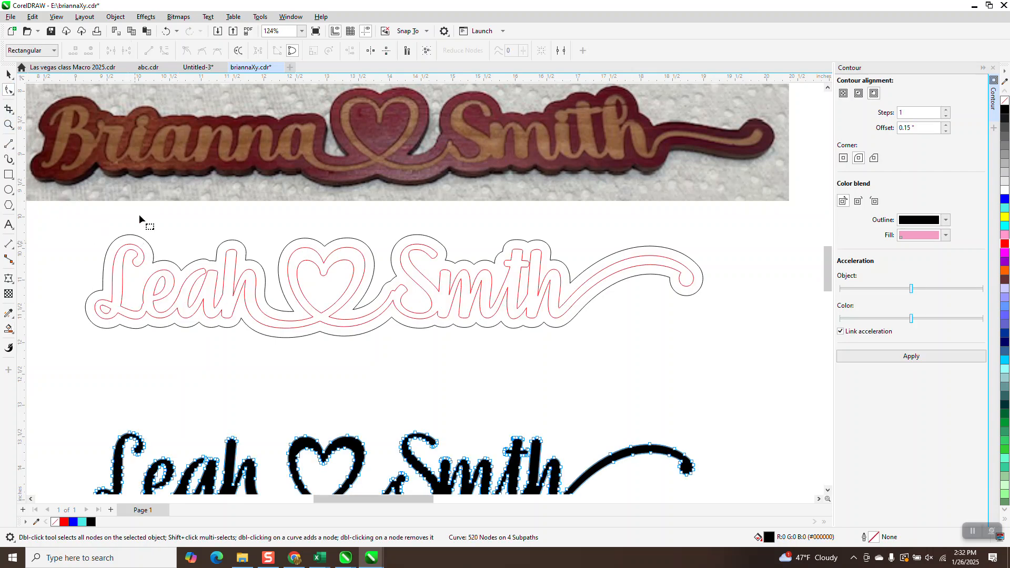
click(9, 74)
click(94, 235)
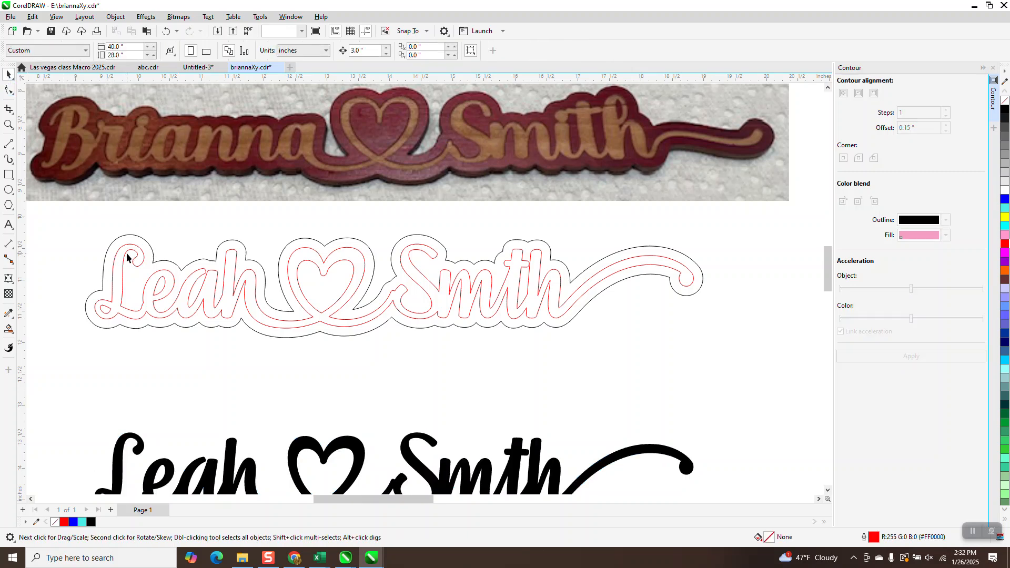
click(127, 257)
key(Delete)
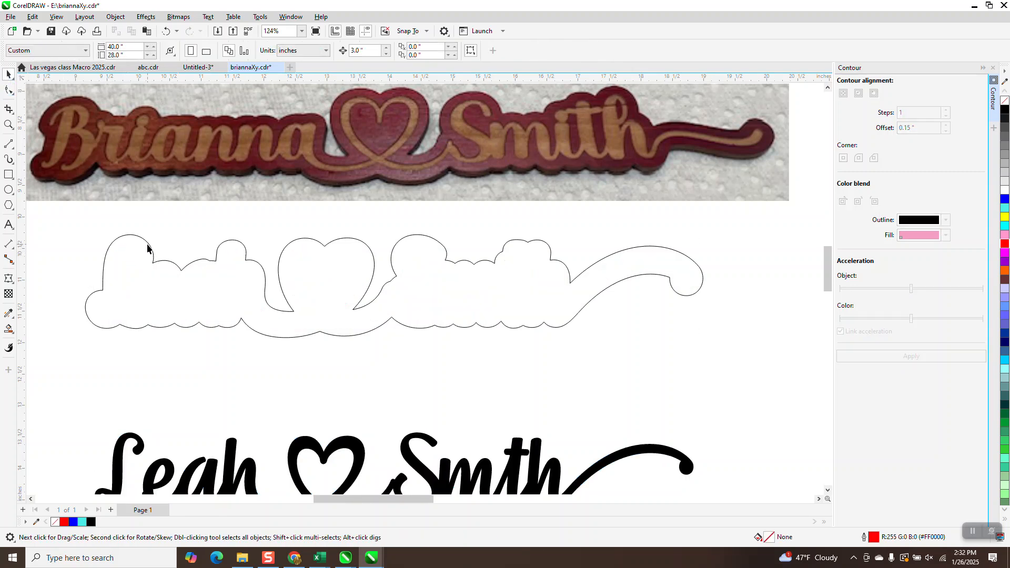
- Color the outer hairline outline red and move the black filled lettering back up 3" inside it
click(147, 248)
click(328, 50)
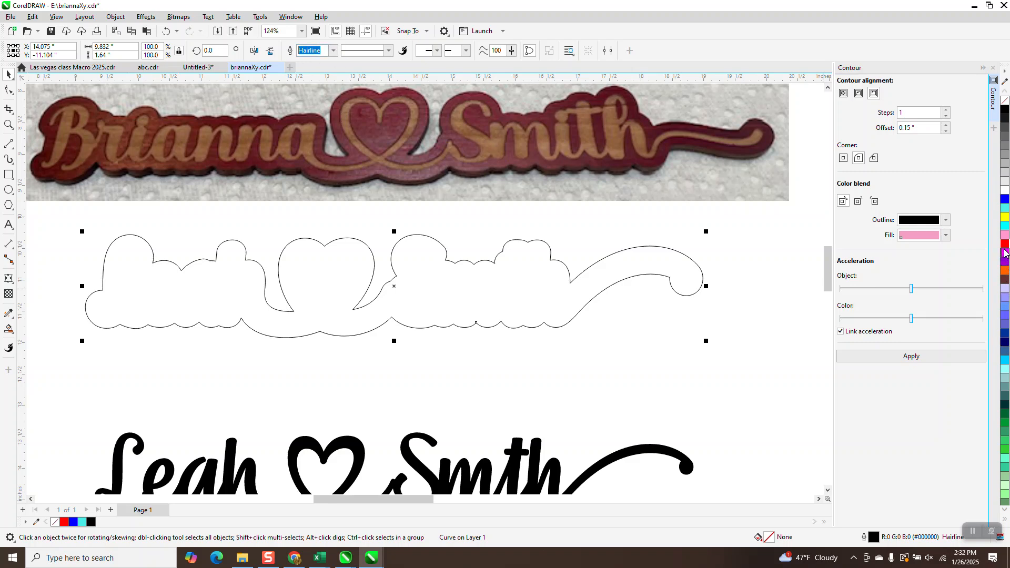
right_click(1006, 245)
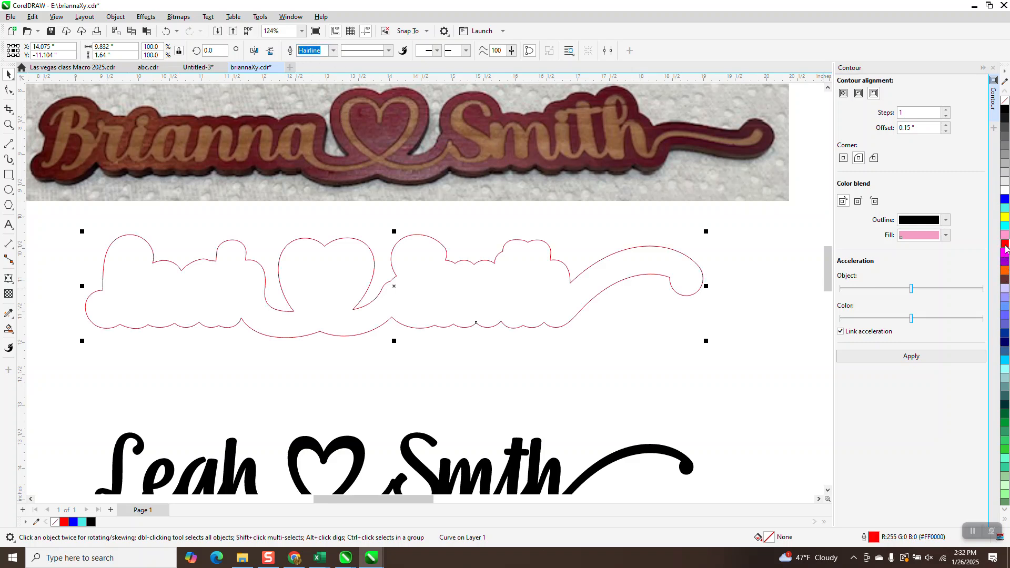
click(668, 453)
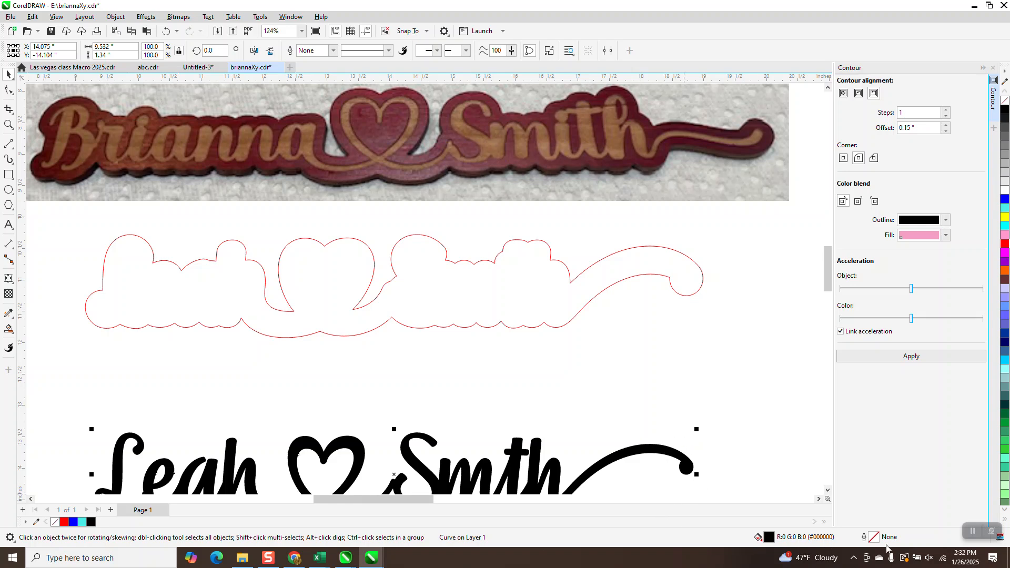
key(Up)
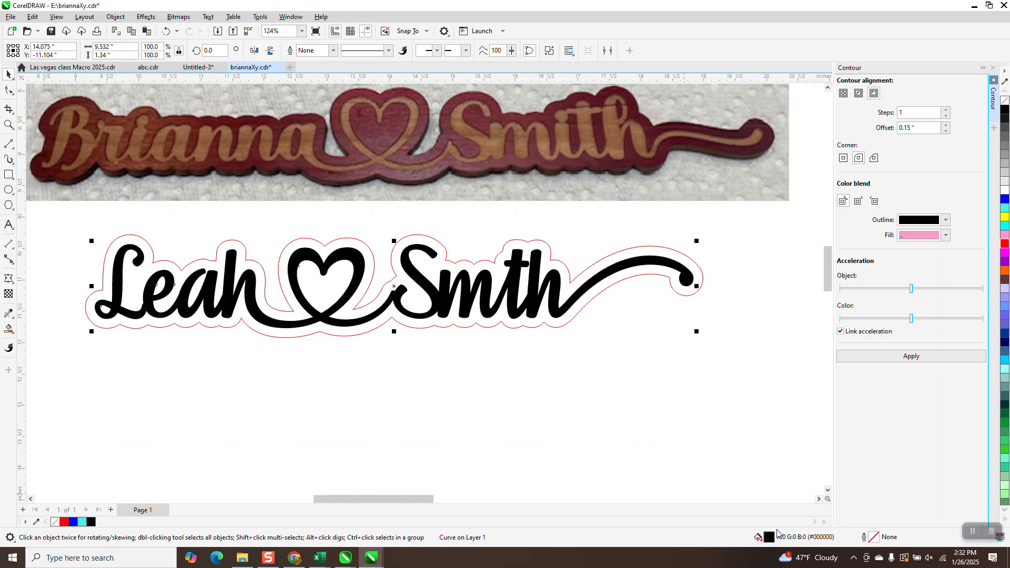
- Review the finished name sign against the first design and look closely at the Cuttle.xyz text
scroll(599, 478, down, 1)
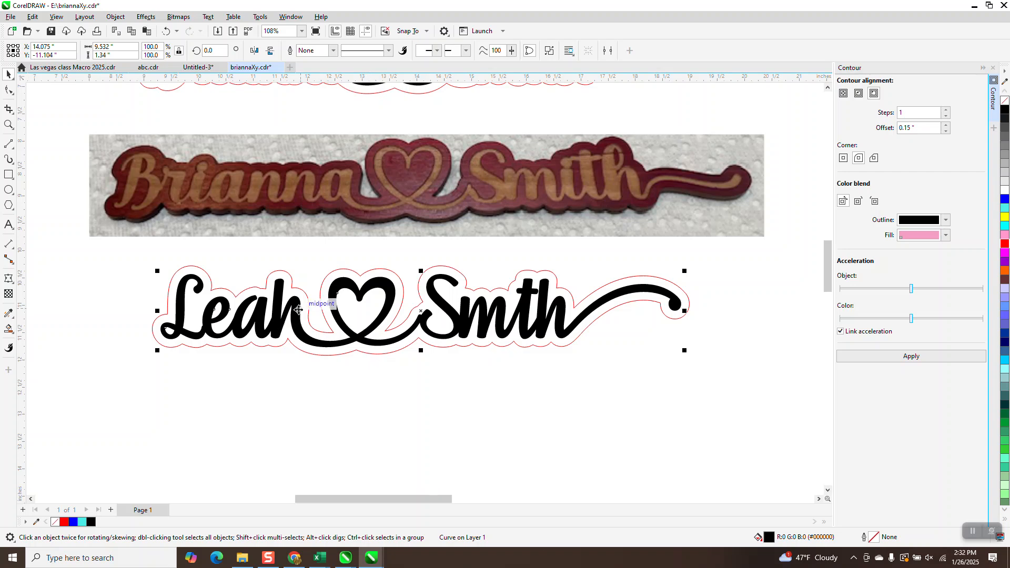
scroll(307, 316, down, 1)
scroll(307, 318, down, 5)
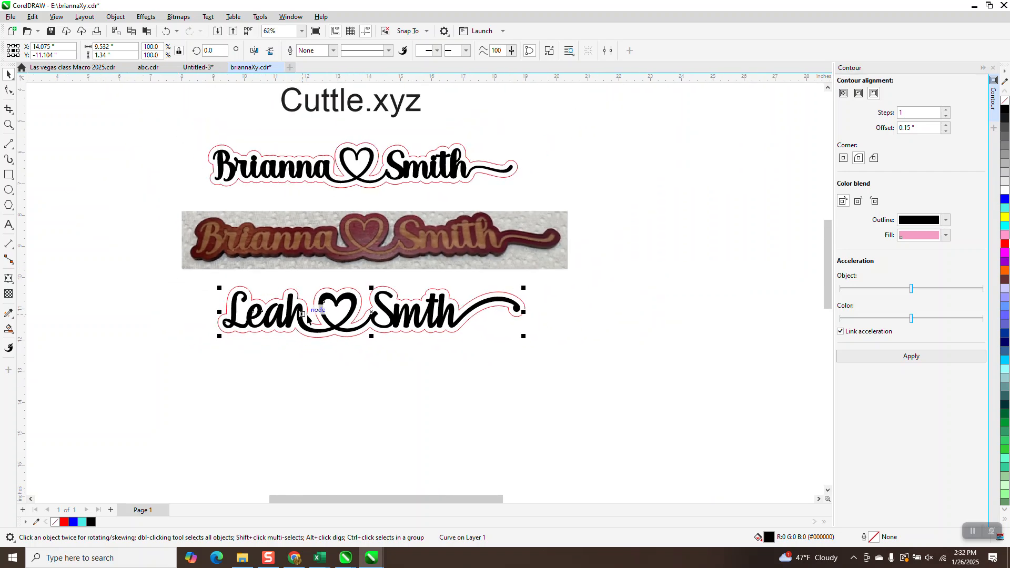
click(9, 124)
drag(273, 128, 445, 210)
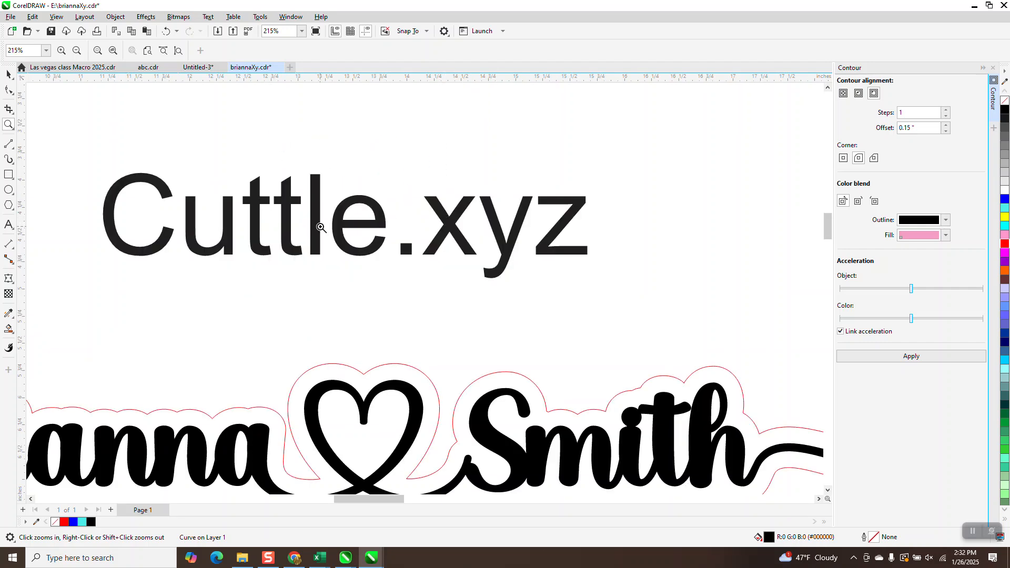
scroll(357, 246, down, 2)
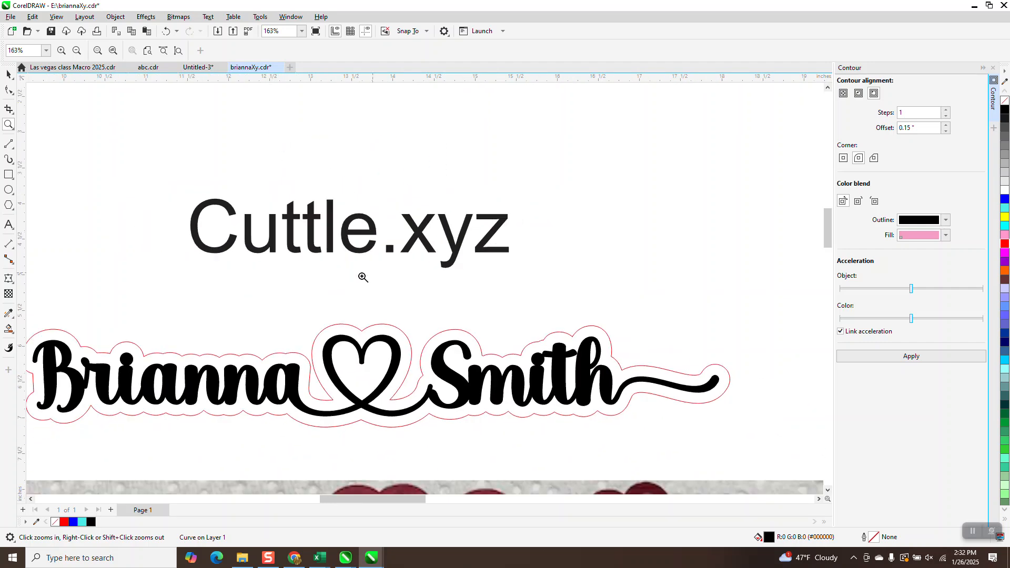
- Switch to the Cuttle page in Chrome and go to the site's dashboard
click(294, 557)
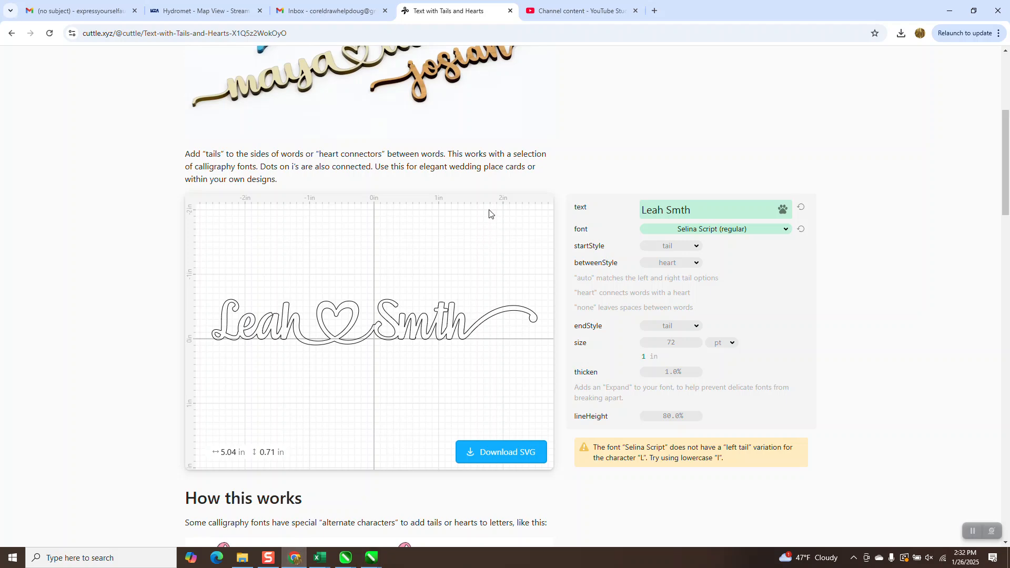
scroll(384, 111, up, 5)
click(248, 71)
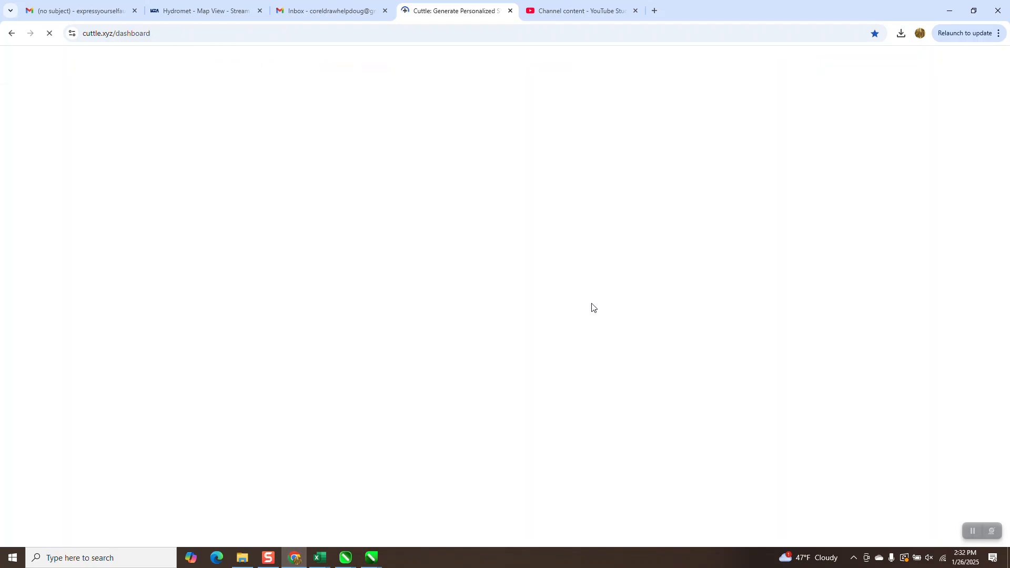
- Browse the dashboard's template gallery, open the Easter Bunny Tag template and look over its sample photo, layered preview and options
scroll(498, 266, down, 5)
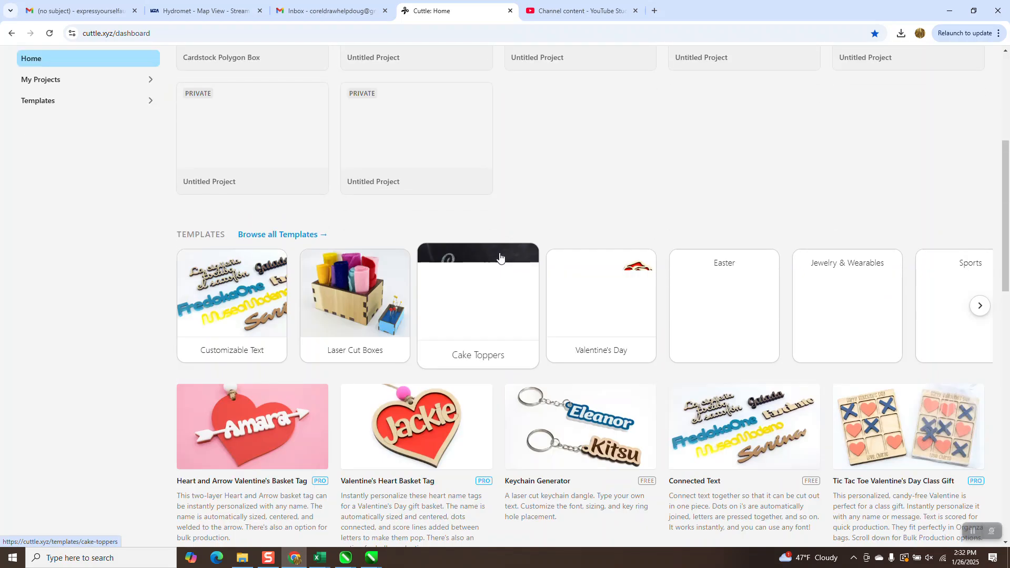
scroll(499, 256, down, 5)
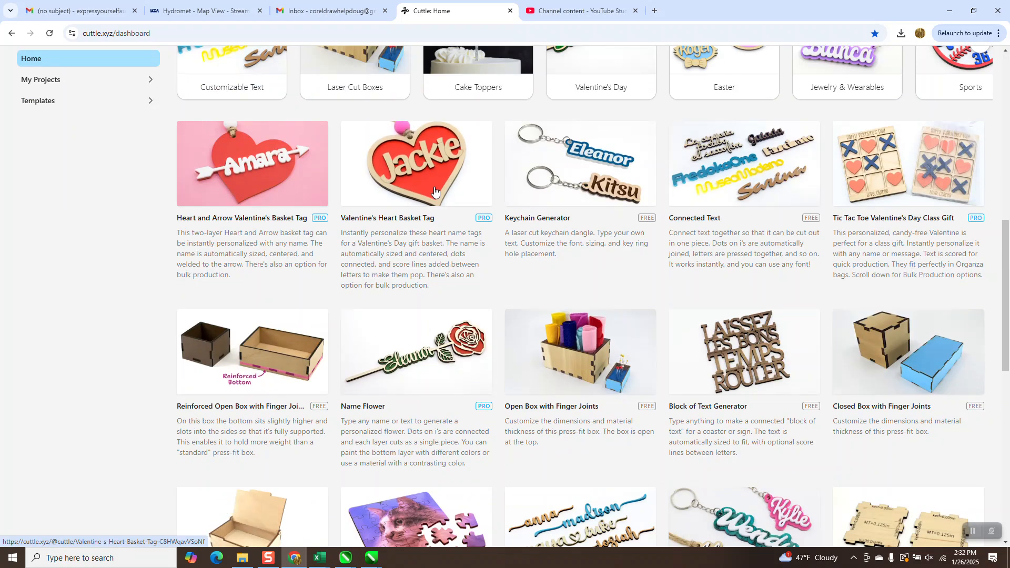
scroll(434, 191, down, 5)
scroll(434, 193, down, 5)
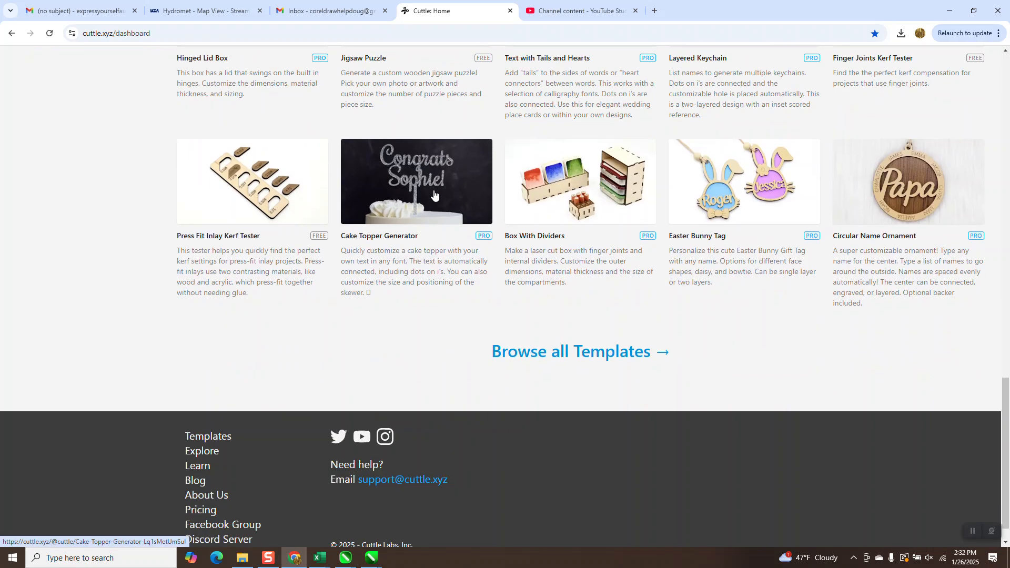
click(783, 196)
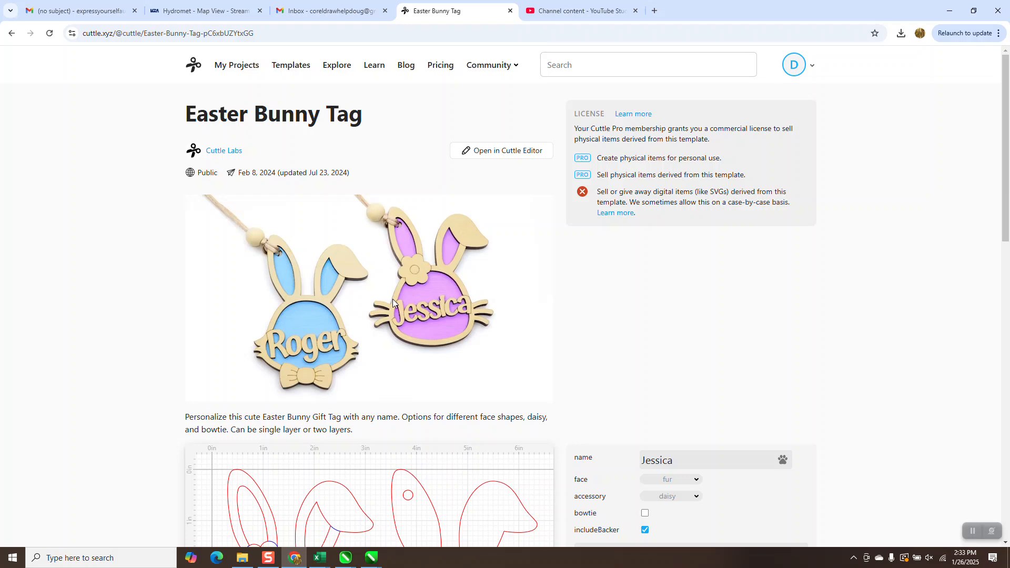
scroll(396, 304, down, 5)
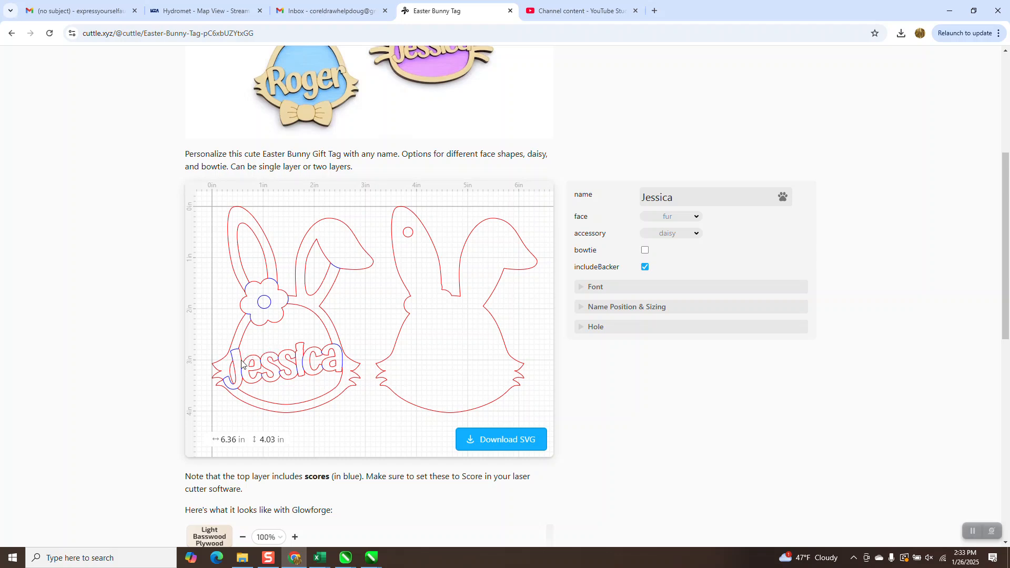
scroll(289, 403, up, 5)
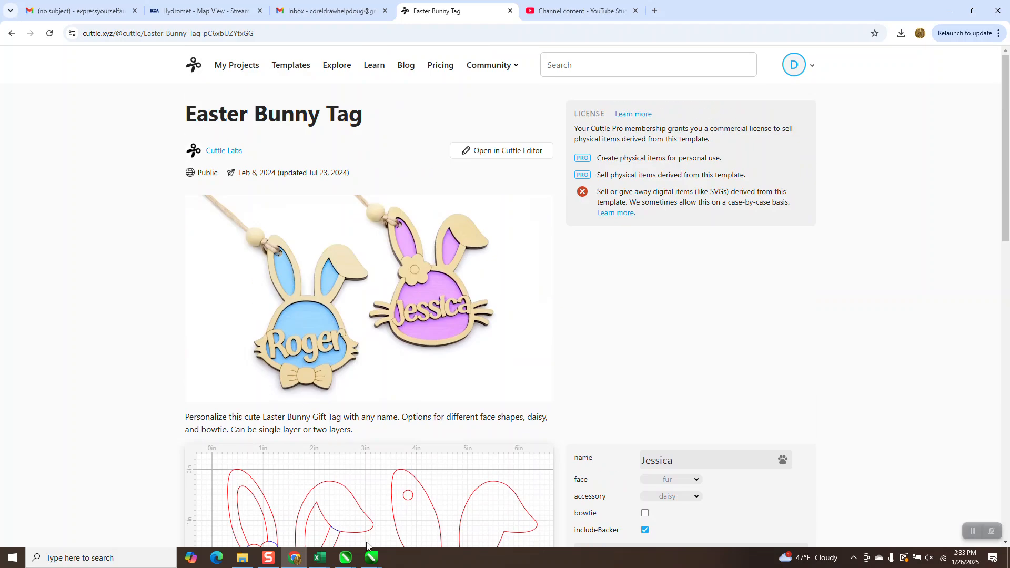
- Switch to CorelDRAW and review the Cuttle.xyz text, both outlined name signs and the photo of the cut sign together
mouse_move(371, 557)
click(502, 488)
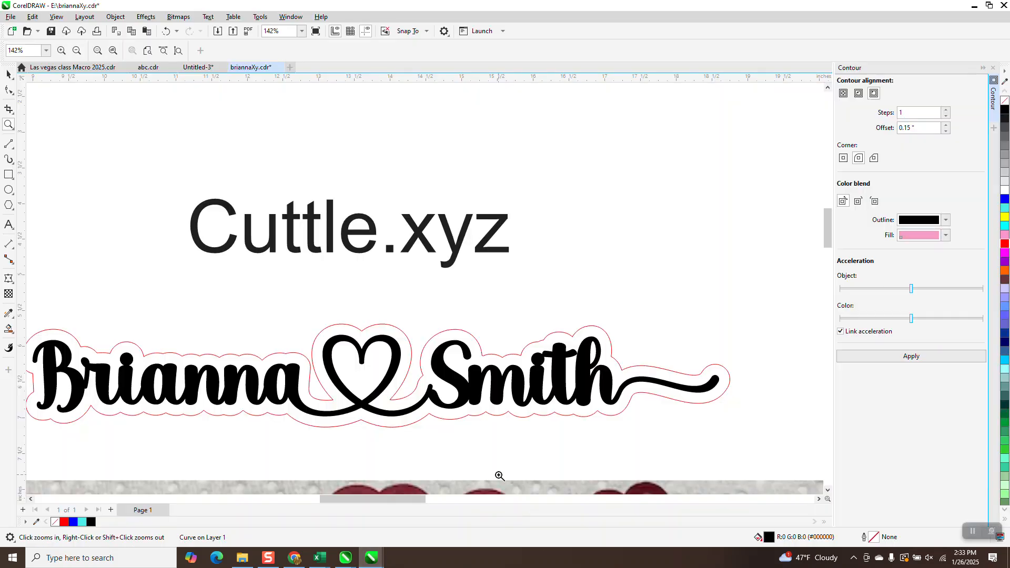
right_click(461, 316)
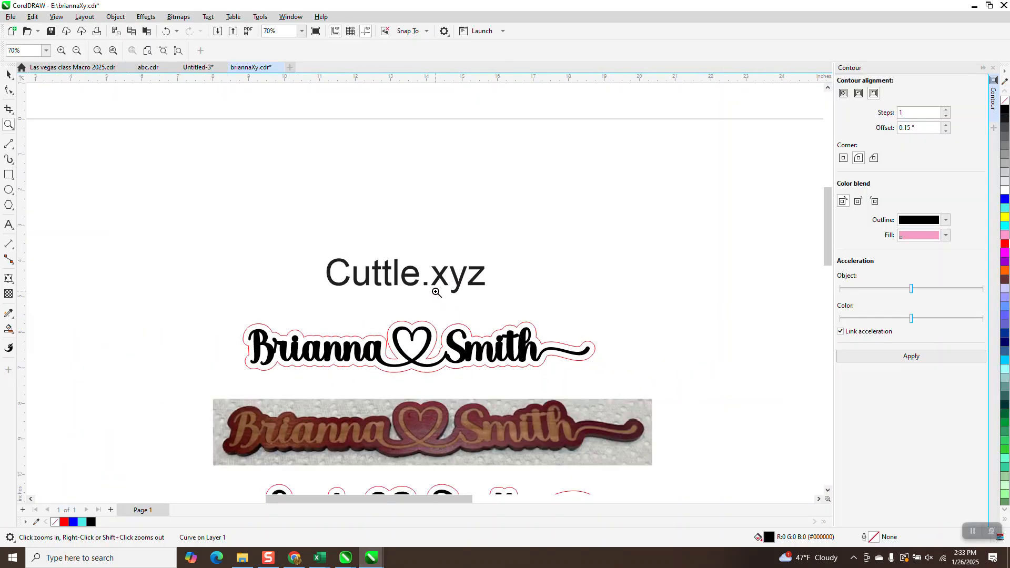
scroll(414, 272, down, 2)
scroll(354, 262, down, 1)
drag(274, 249, 586, 469)
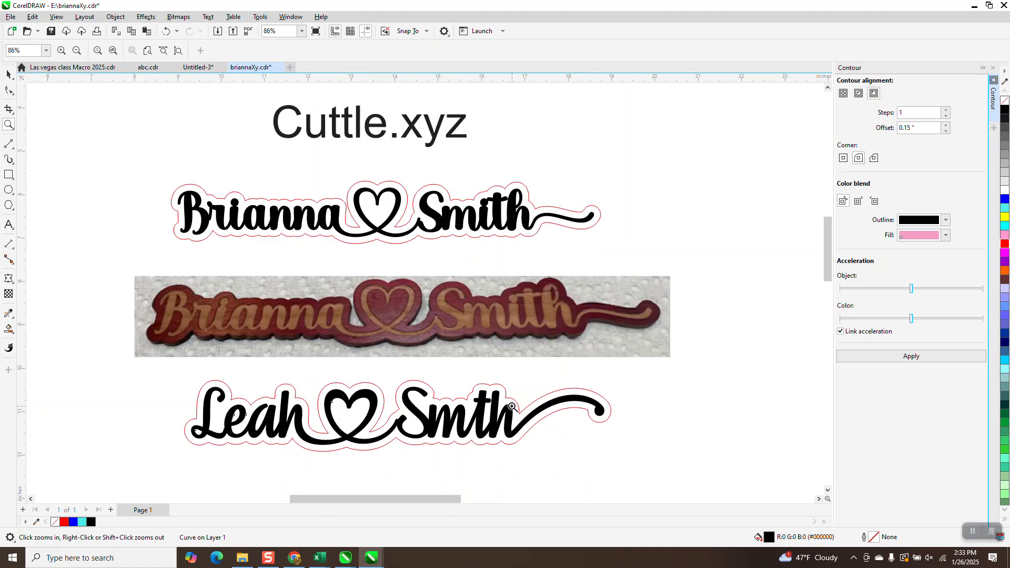